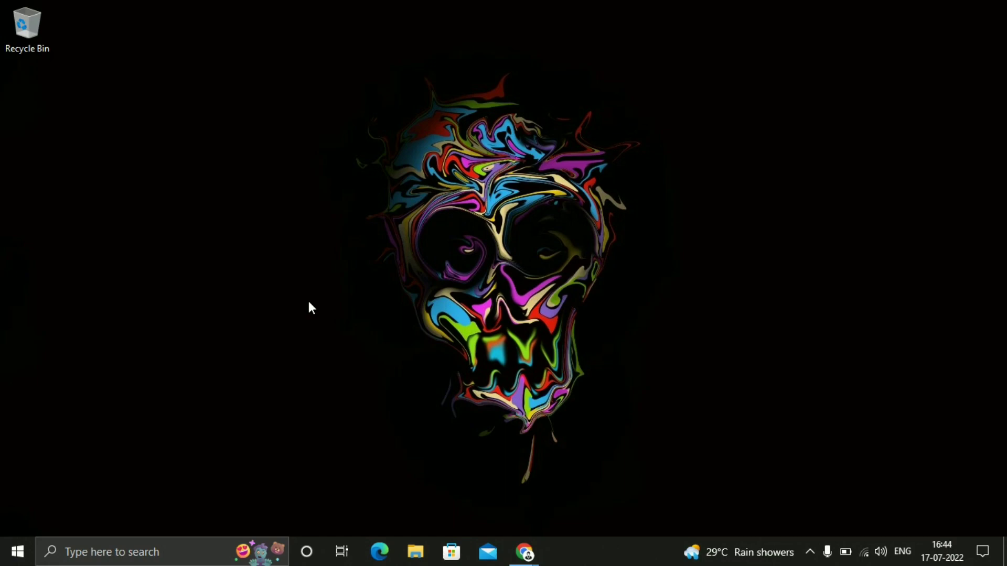
Open the Update & Security section of Windows Settings and check for Windows updates.
click(18, 551)
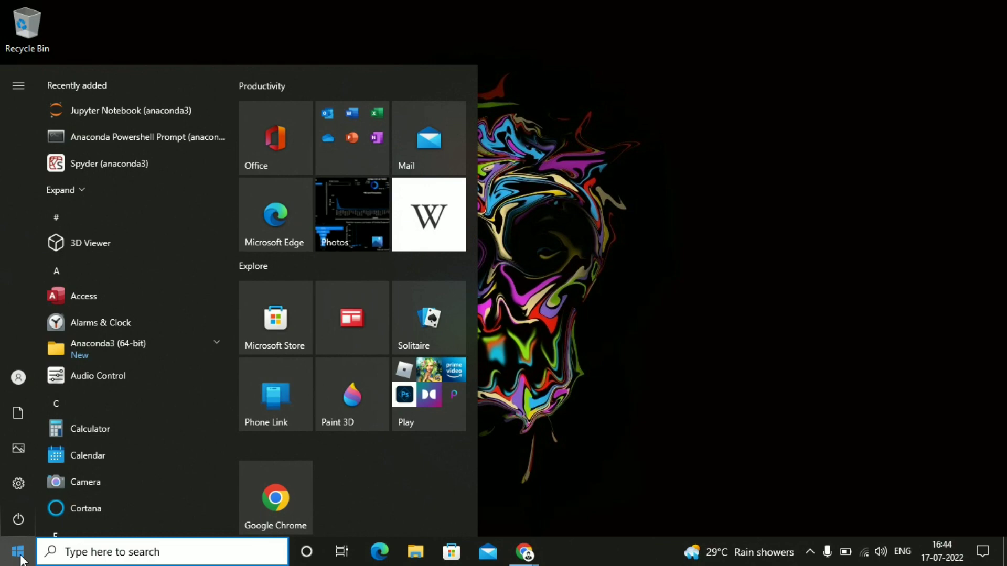
click(14, 486)
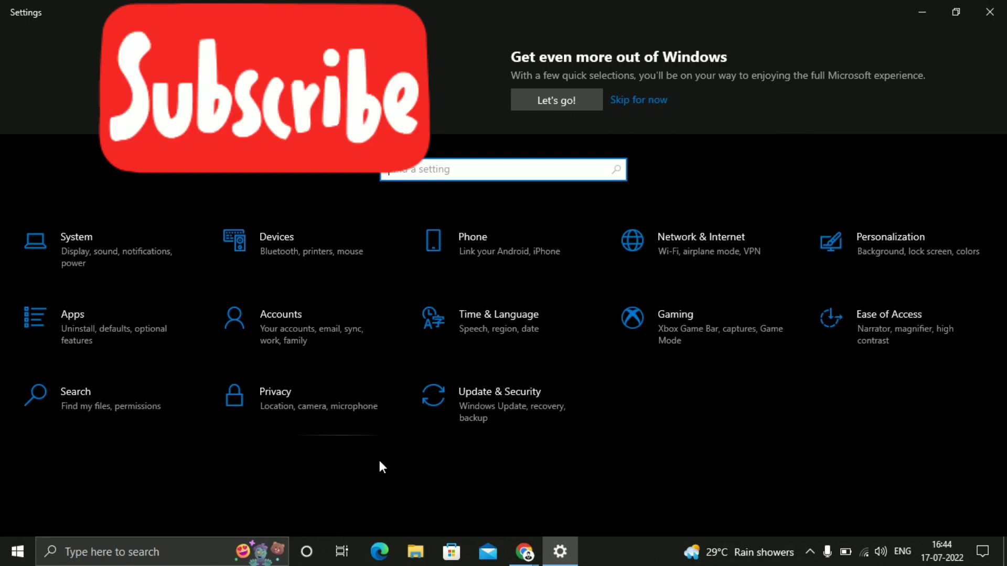
click(554, 391)
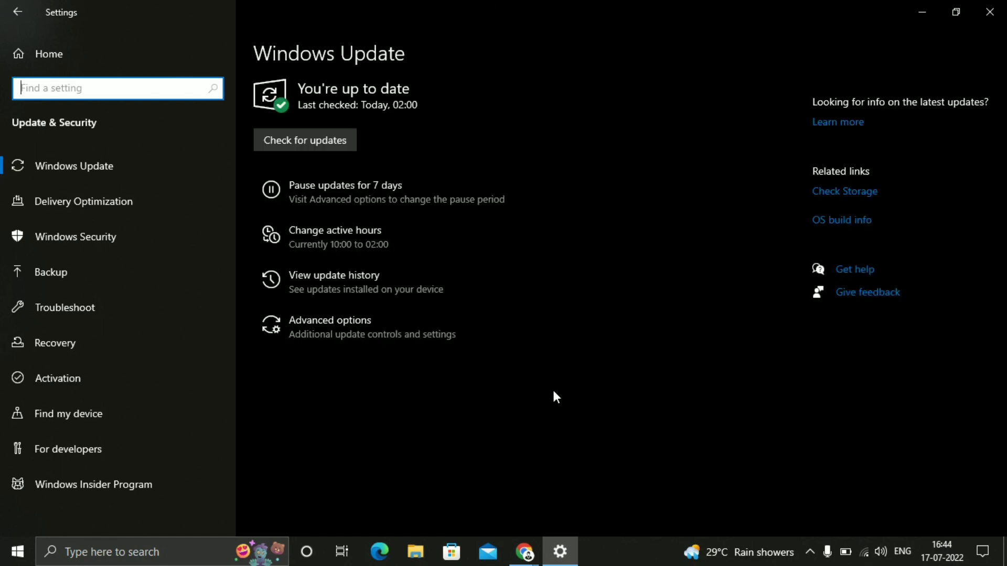
click(303, 137)
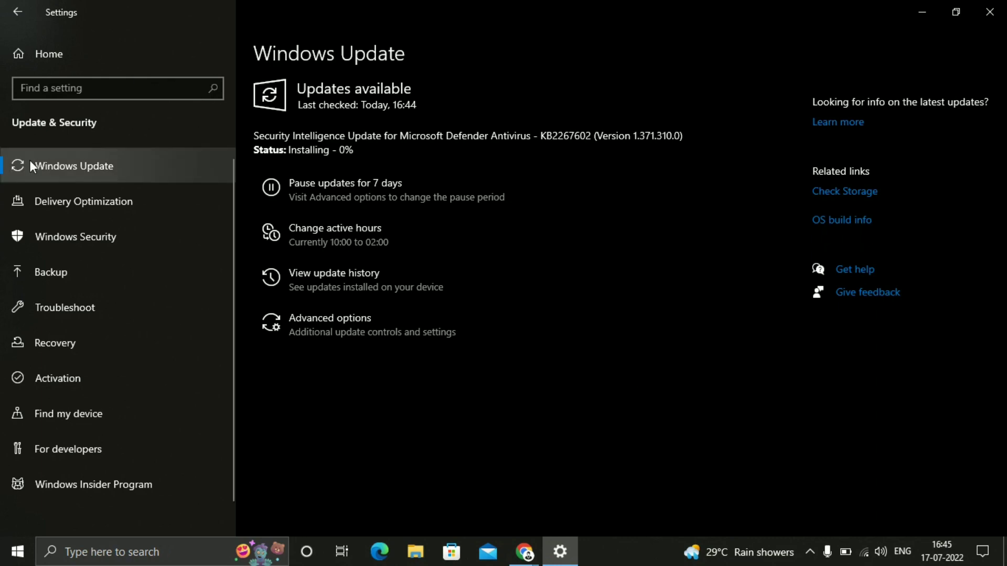
Run the Keyboard troubleshooter from the additional troubleshooters in Update & Security.
click(73, 308)
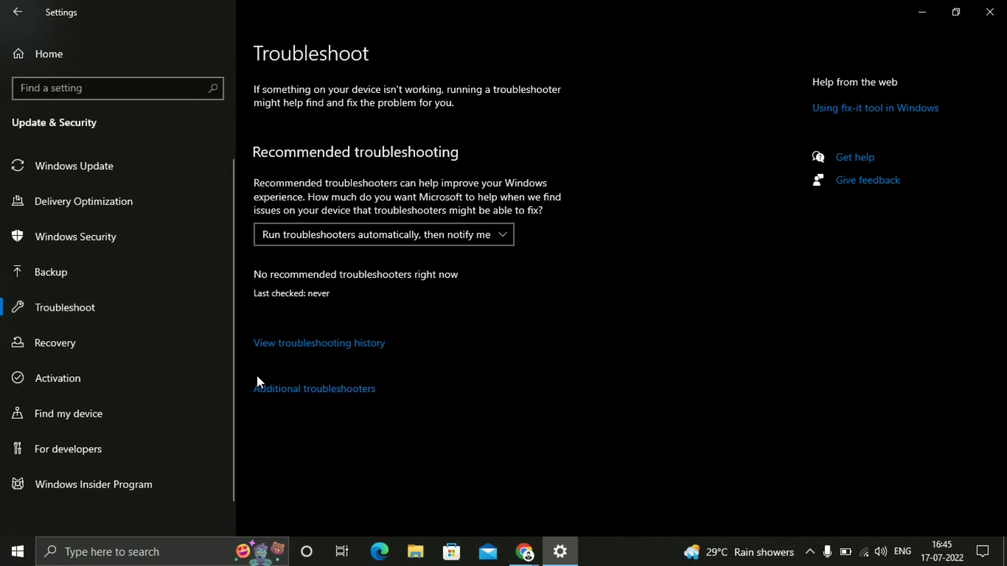
click(334, 391)
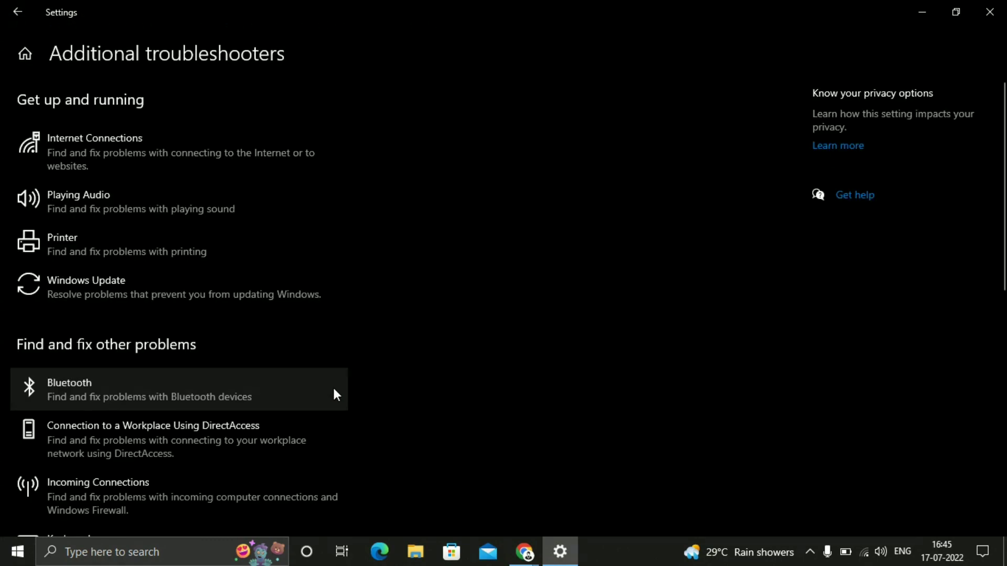
scroll(172, 362, down, 3)
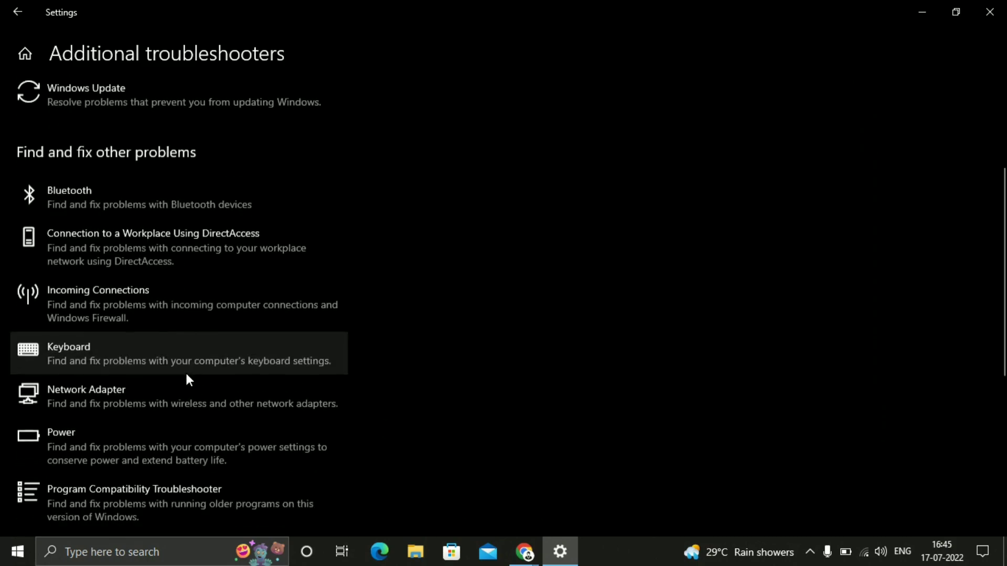
scroll(233, 373, down, 3)
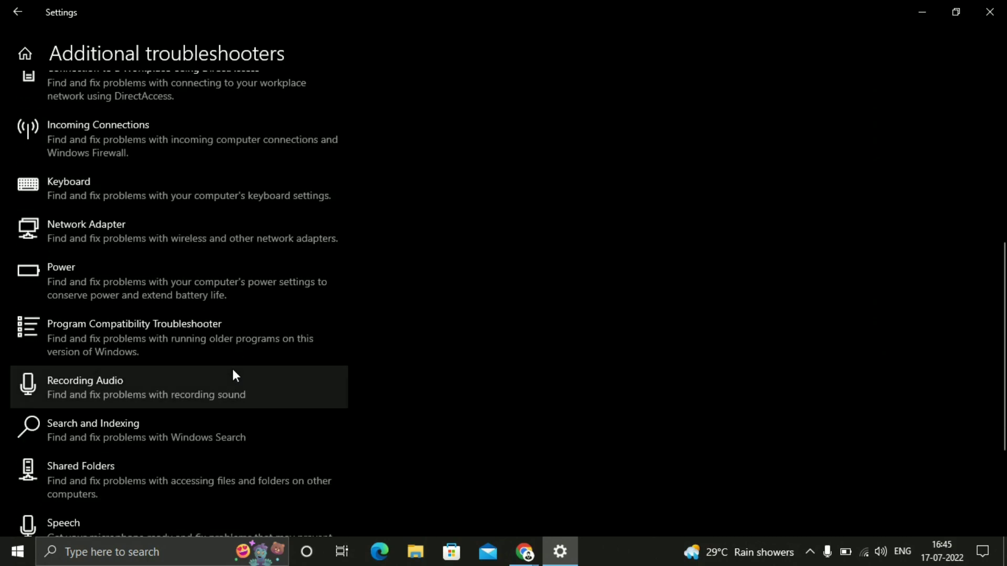
click(203, 183)
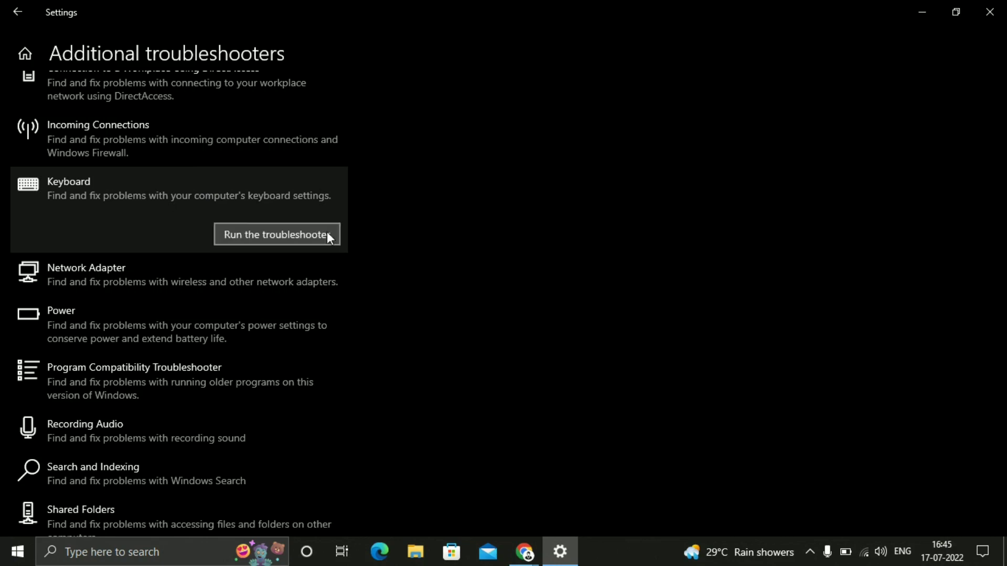
click(303, 233)
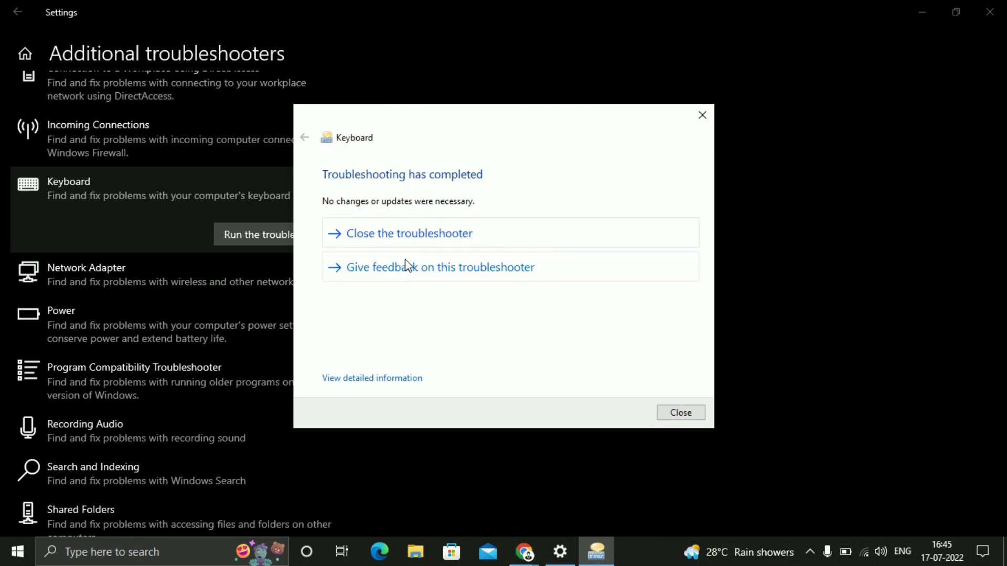
Review the detailed Keyboard troubleshooting report for the potential issues checked, and close the troubleshooter.
click(406, 379)
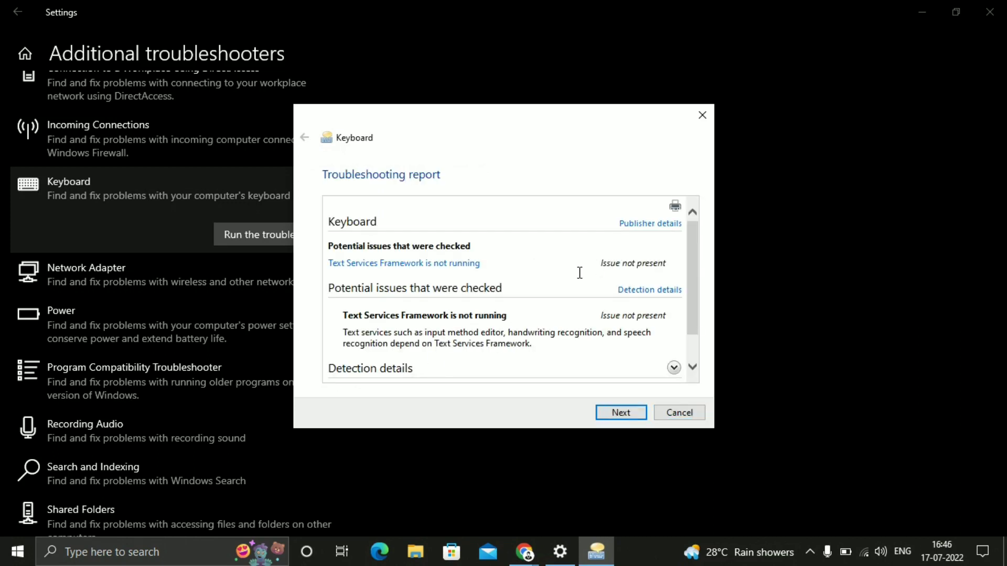
scroll(579, 273, down, 1)
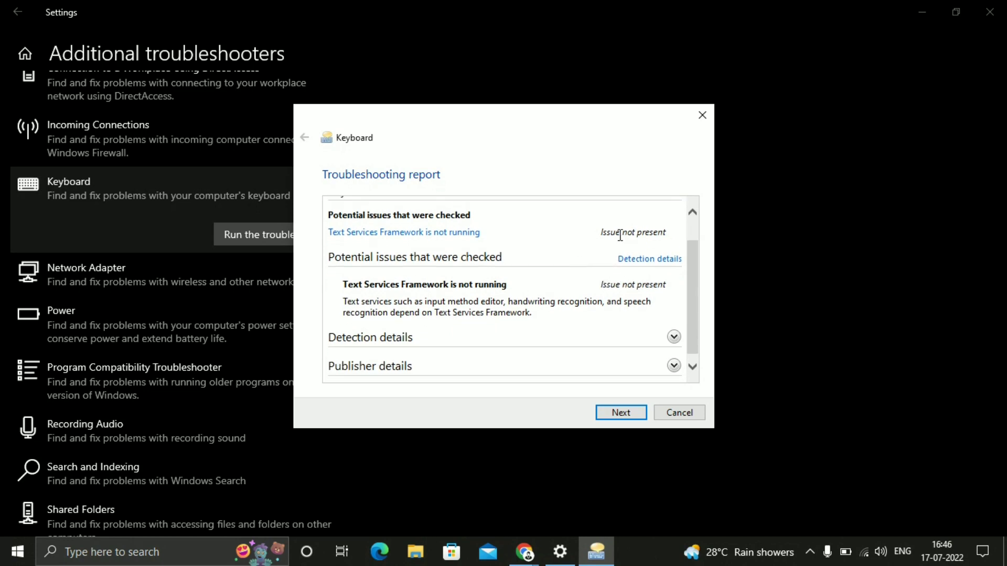
scroll(619, 235, down, 1)
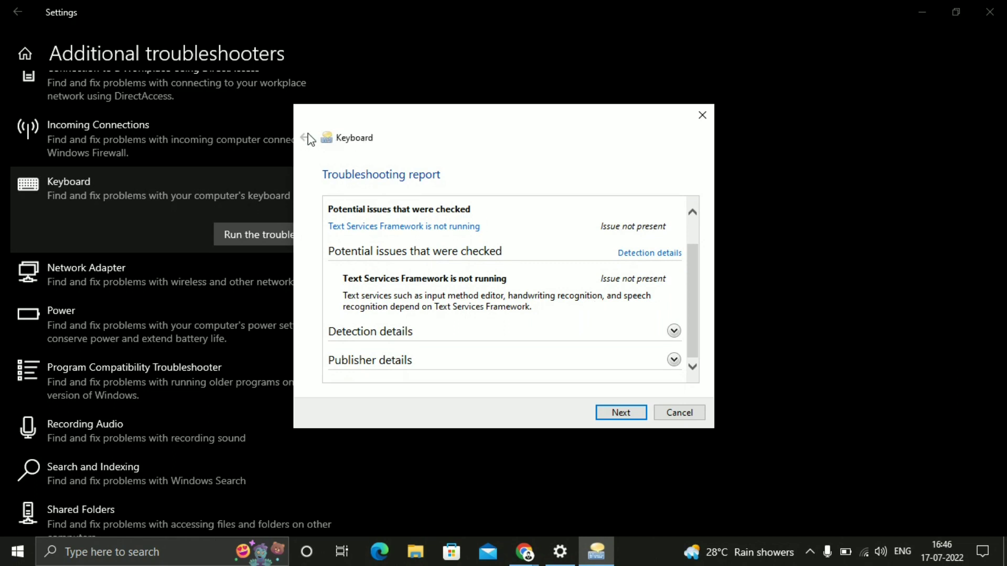
click(701, 119)
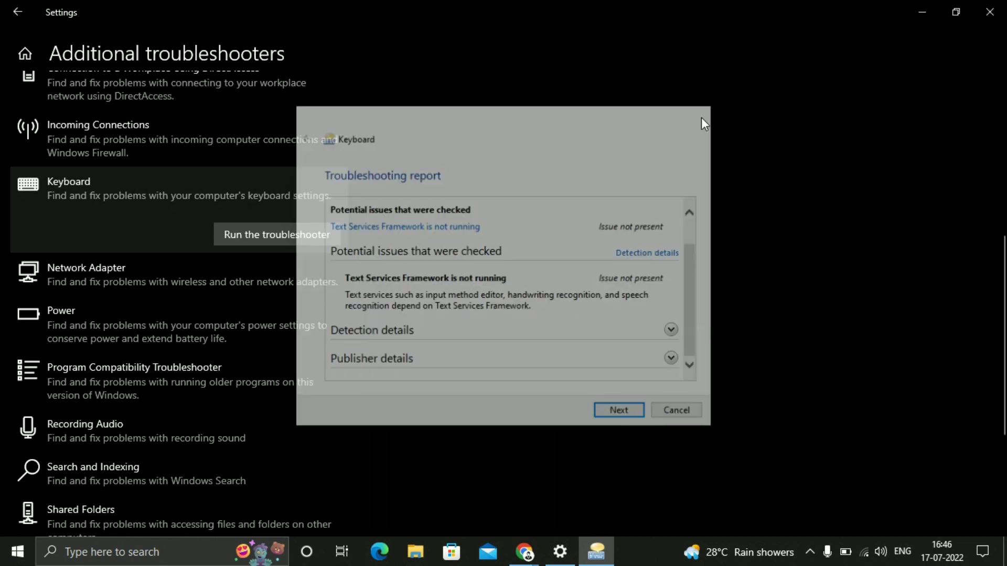
Return to the Settings home page and open the Keyboard settings under Ease of Access.
scroll(447, 395, down, 4)
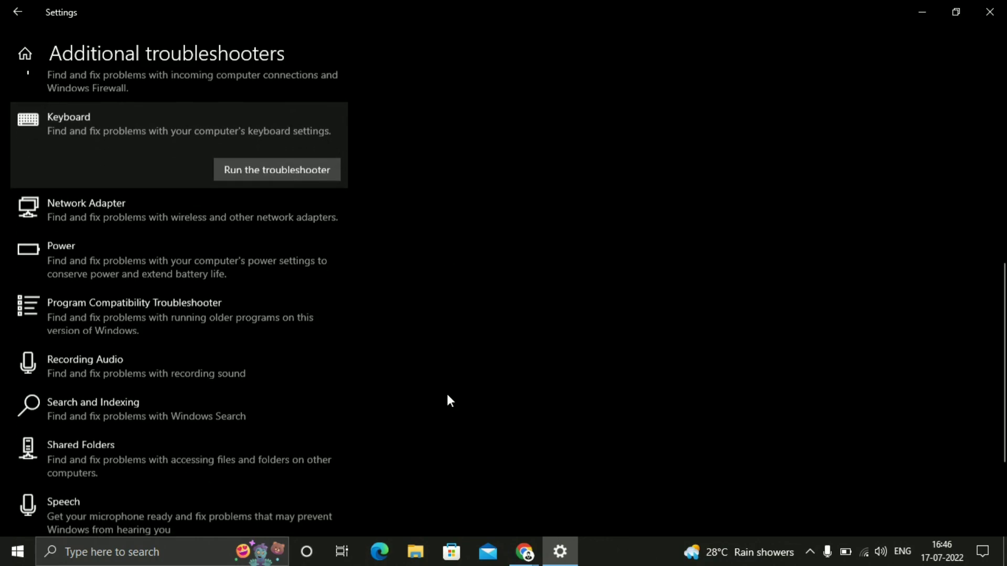
scroll(450, 401, up, 8)
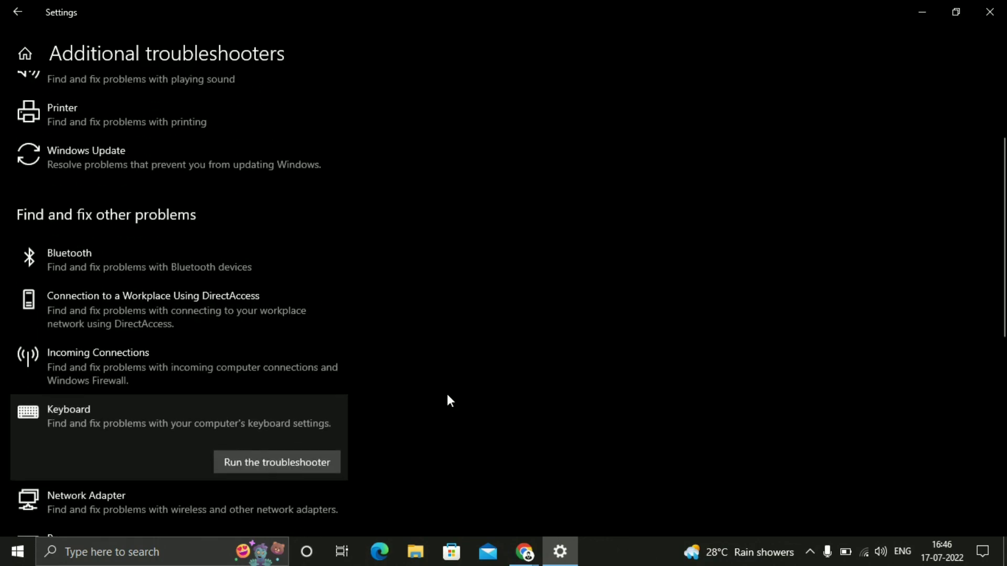
click(4, 9)
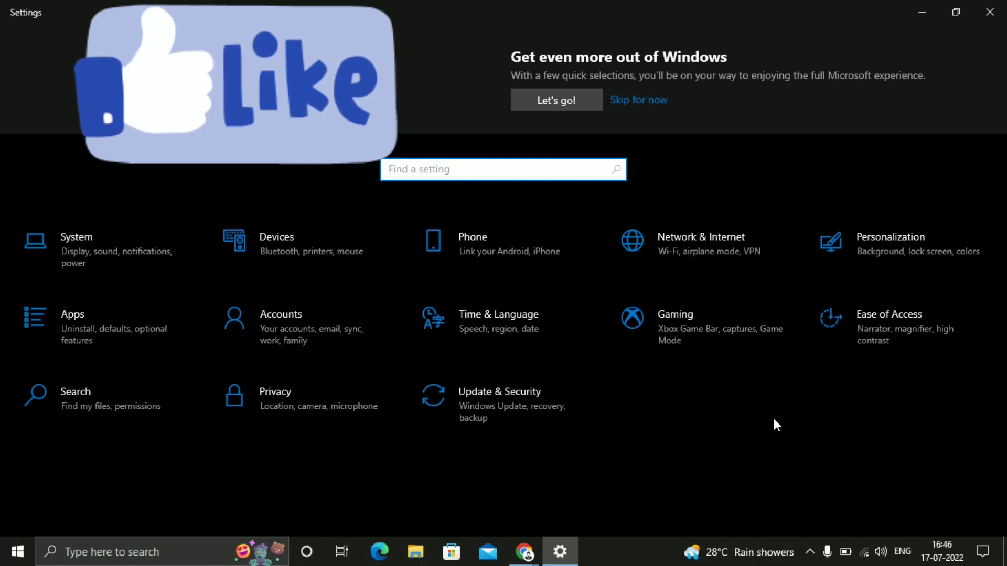
click(913, 313)
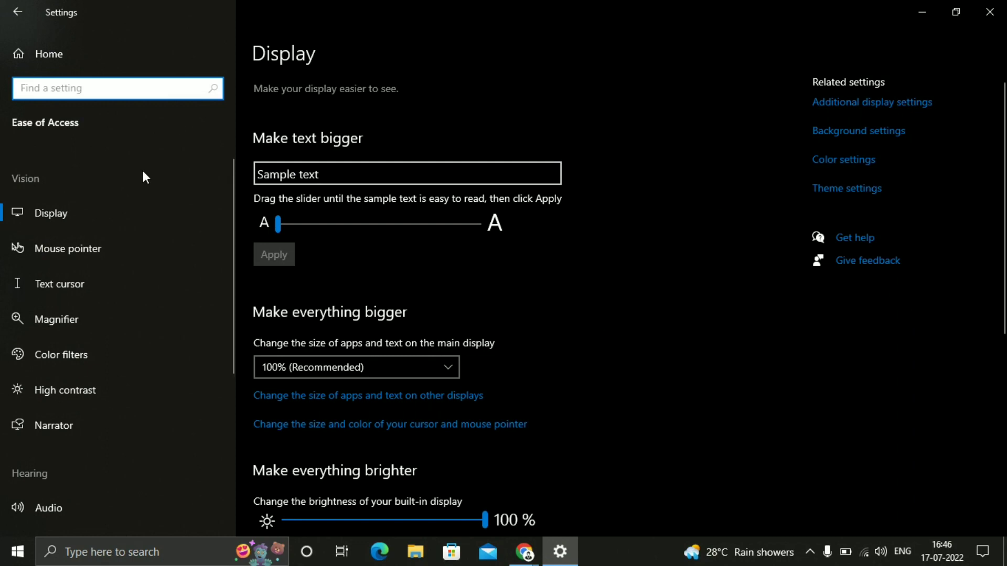
scroll(90, 293, down, 2)
scroll(91, 296, down, 4)
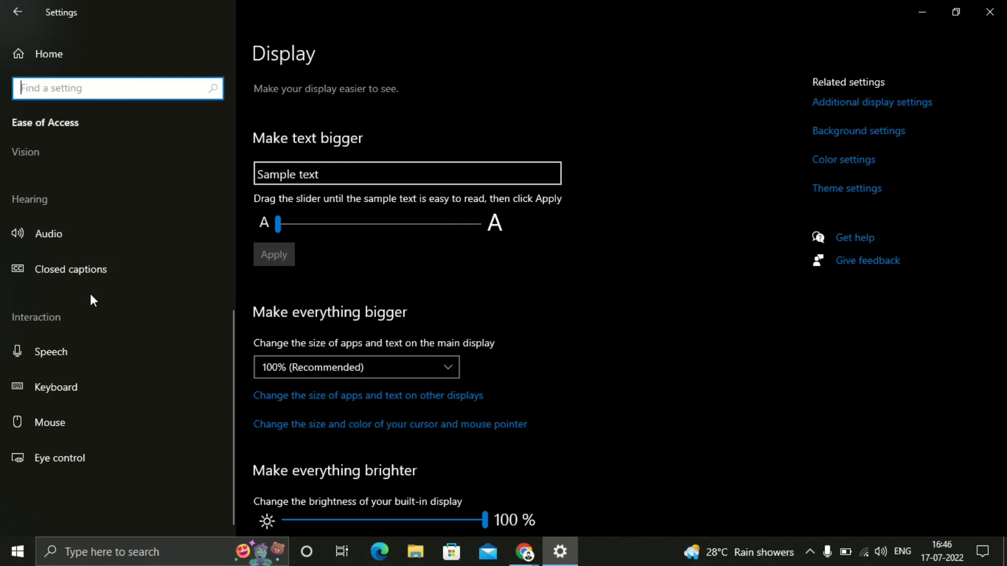
click(53, 388)
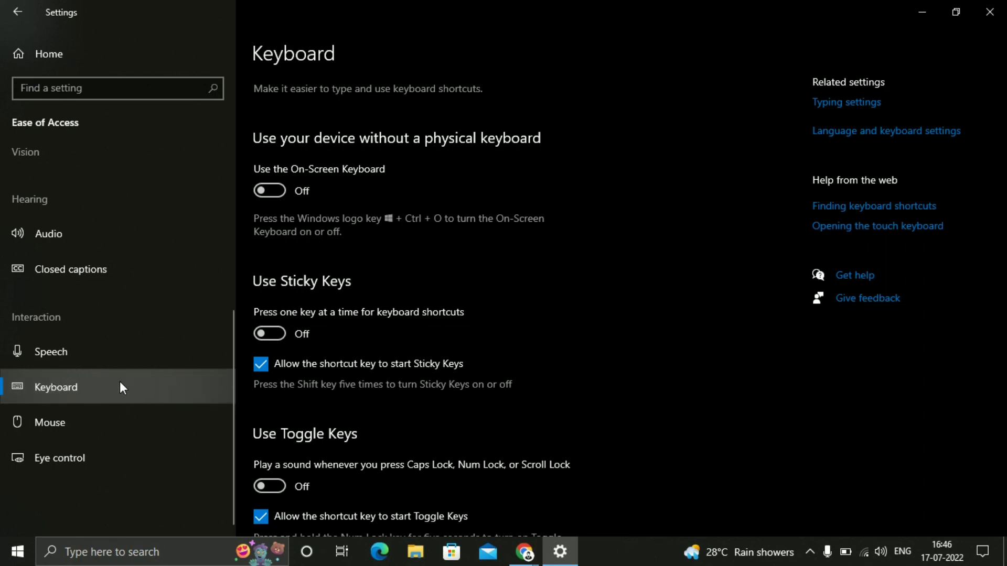
Turn the Filter Keys option on and back off in the Ease of Access keyboard settings.
scroll(542, 322, down, 2)
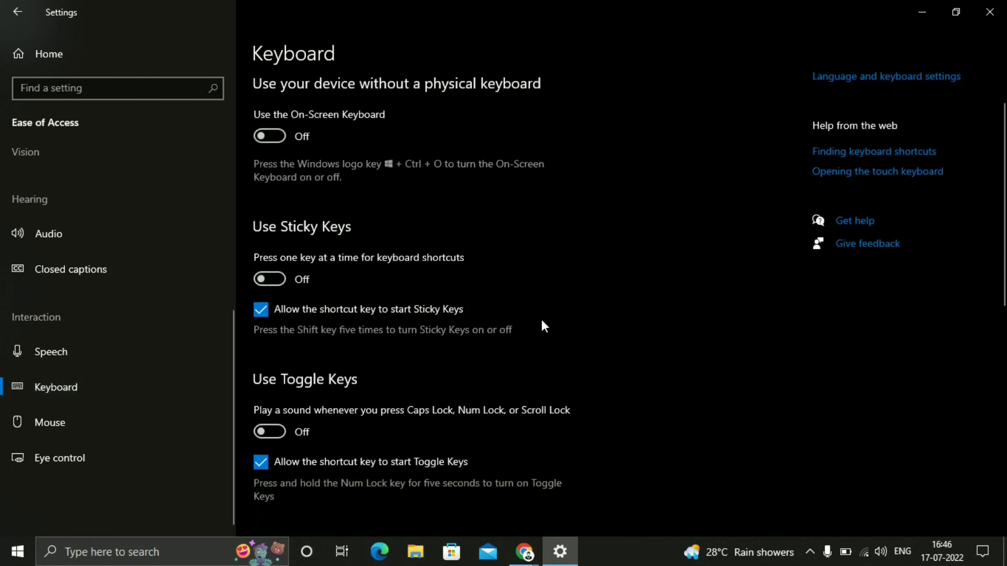
scroll(543, 322, down, 4)
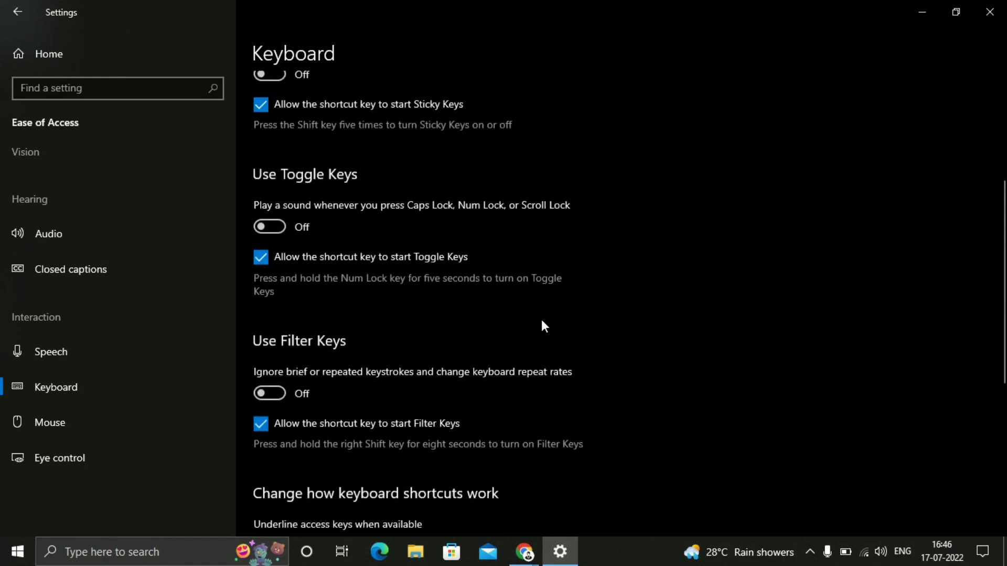
scroll(543, 322, down, 3)
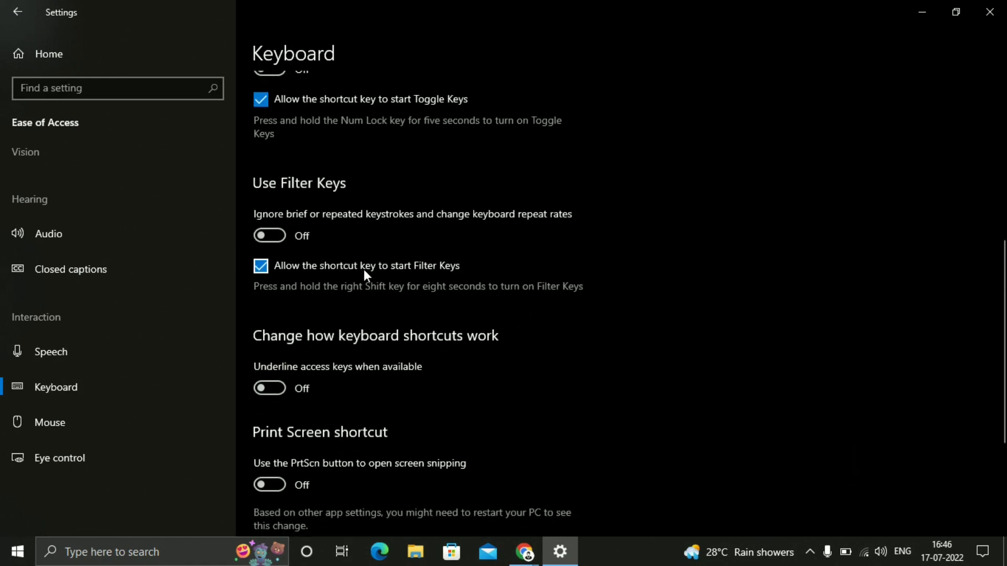
click(270, 235)
scroll(485, 292, down, 1)
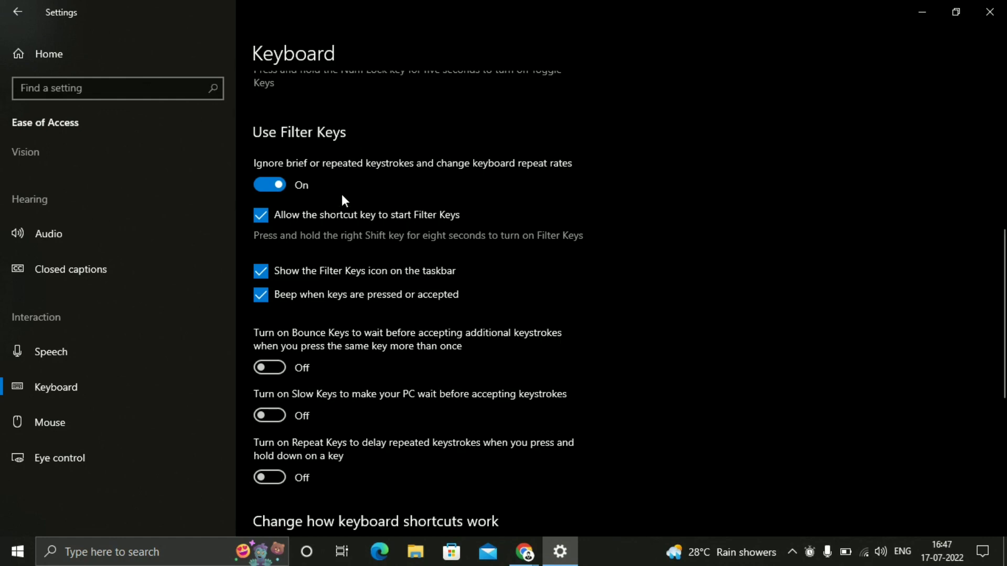
click(276, 184)
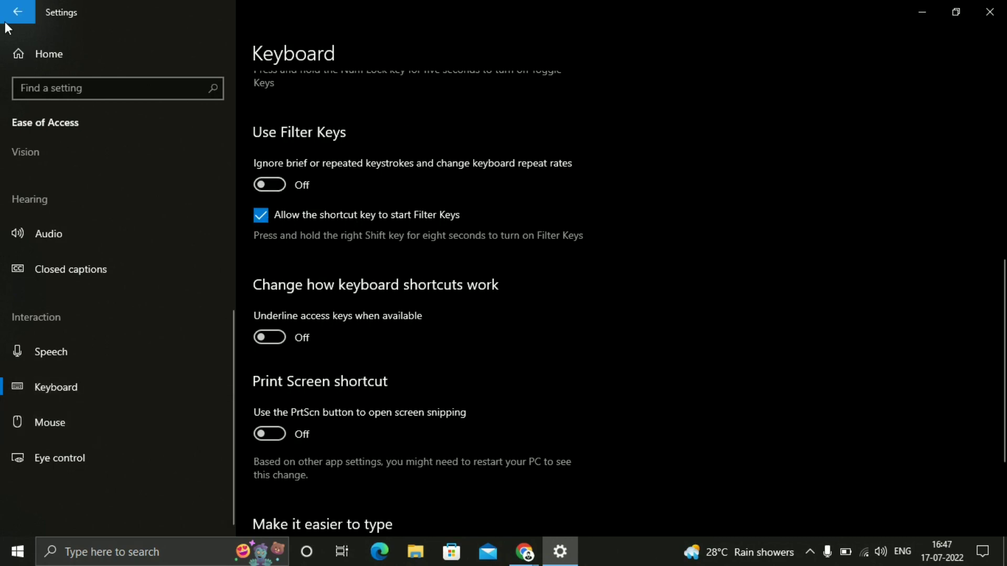
Reopen the Ease of Access keyboard settings from the Settings home page and turn on the On-Screen Keyboard.
click(23, 50)
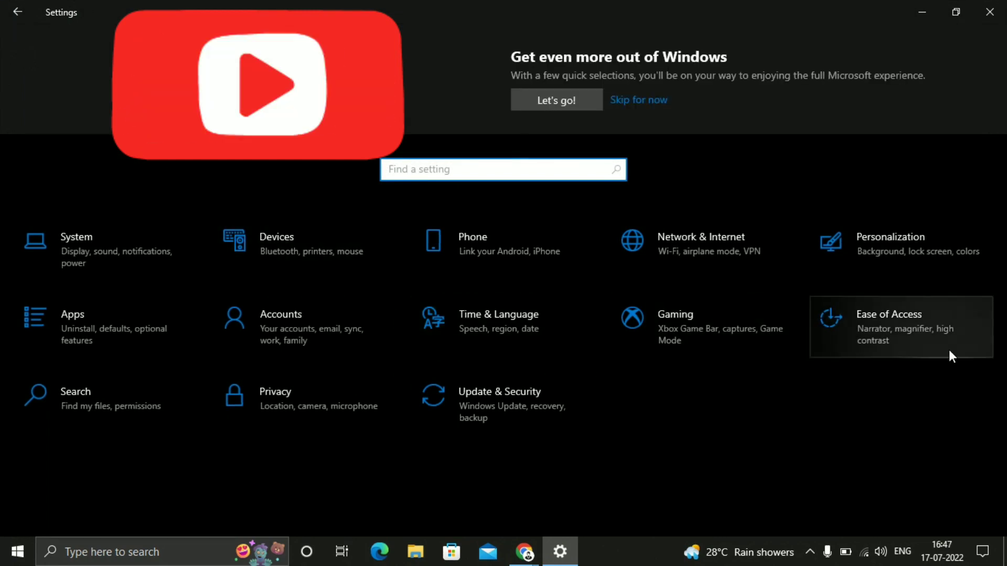
click(909, 338)
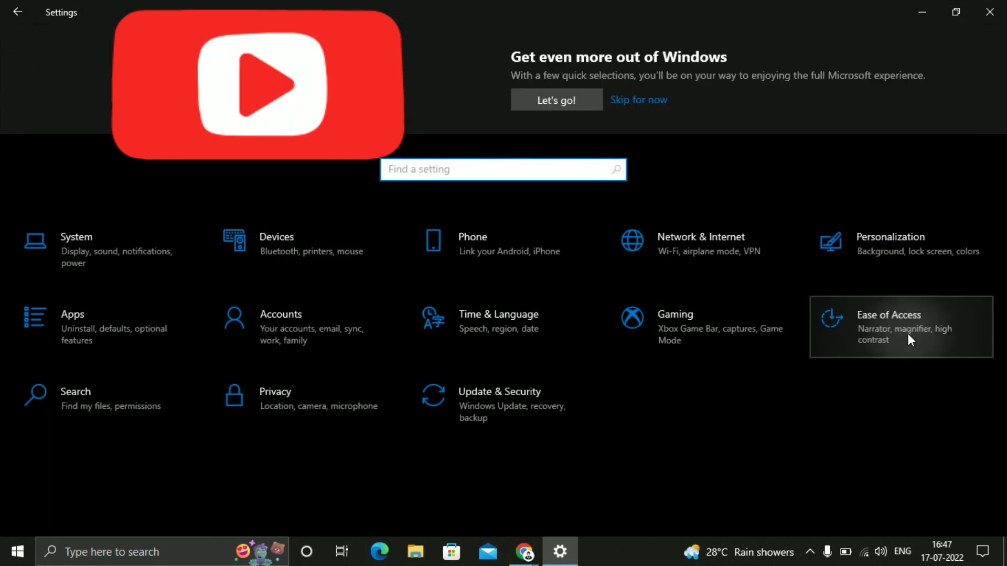
scroll(140, 479, down, 5)
click(55, 388)
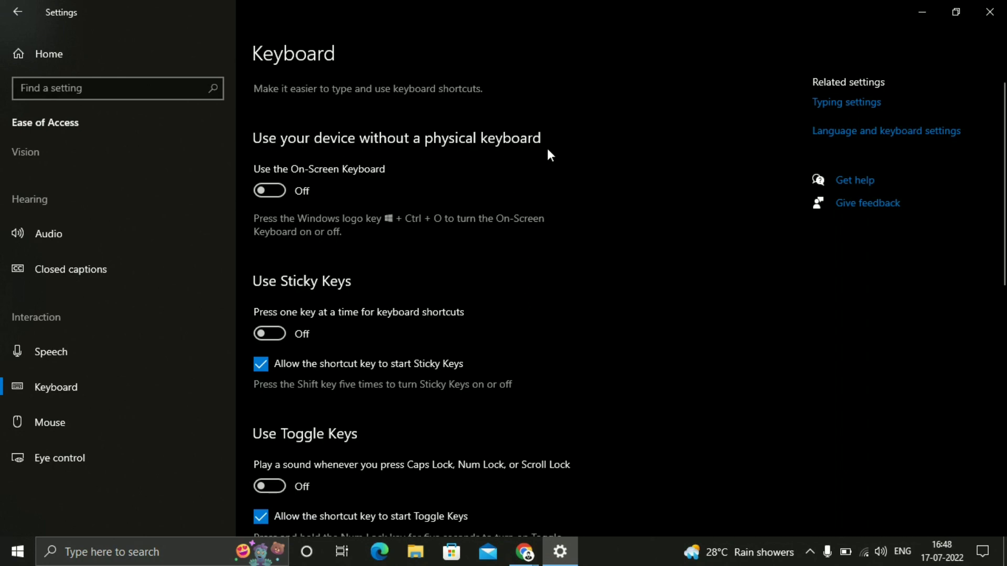
click(271, 191)
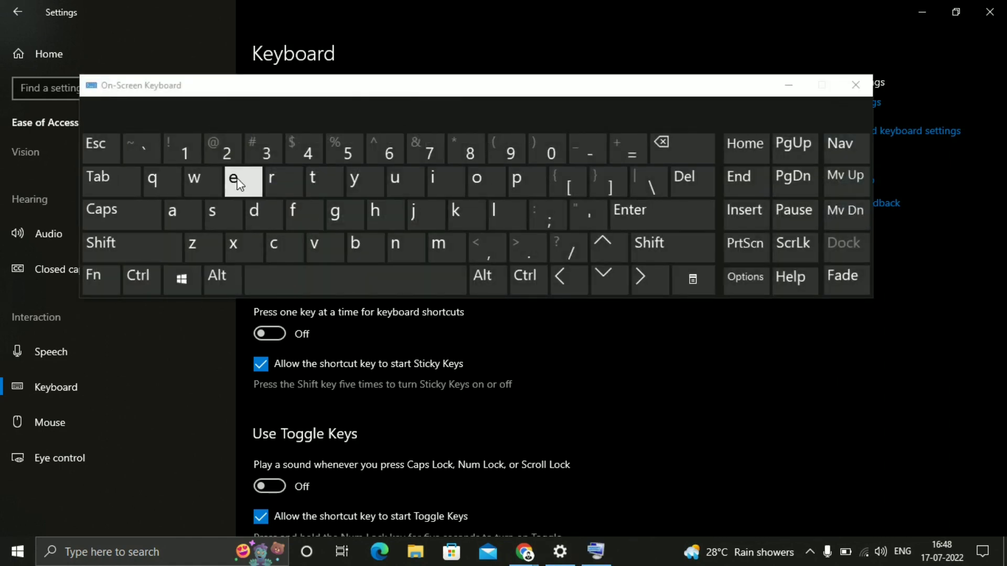
Test the letters a, b and c on the On-Screen Keyboard and close it.
click(177, 209)
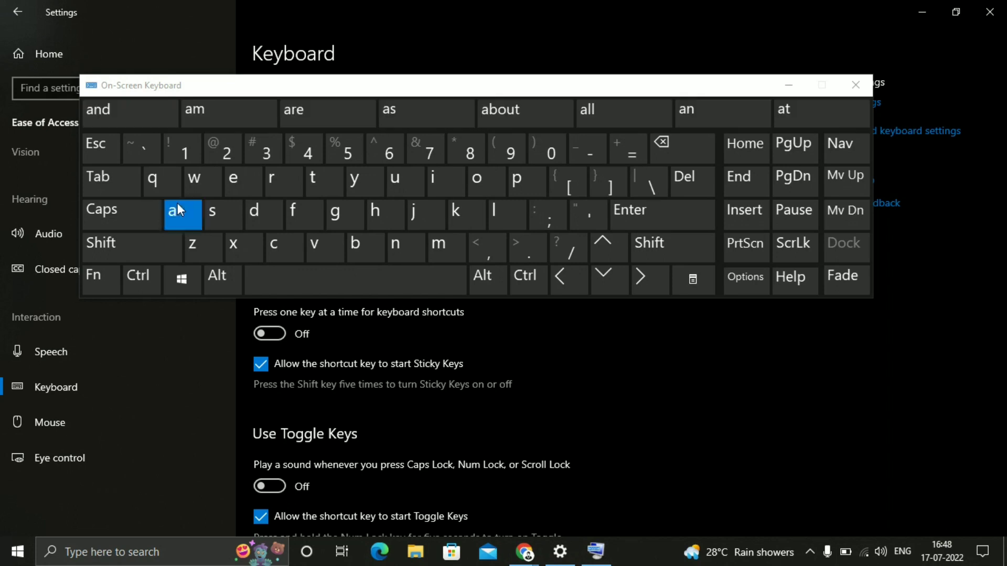
click(363, 247)
click(287, 242)
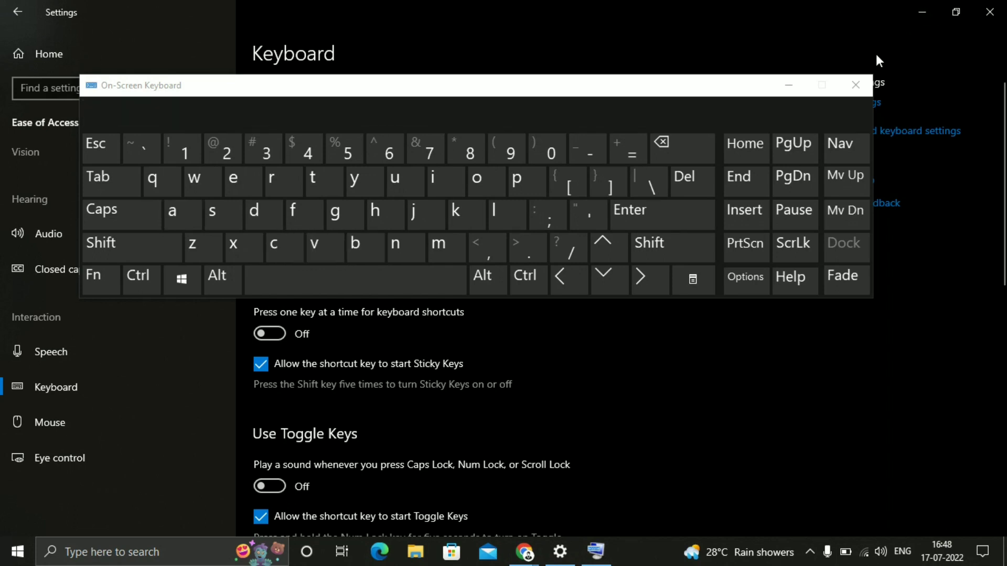
click(865, 85)
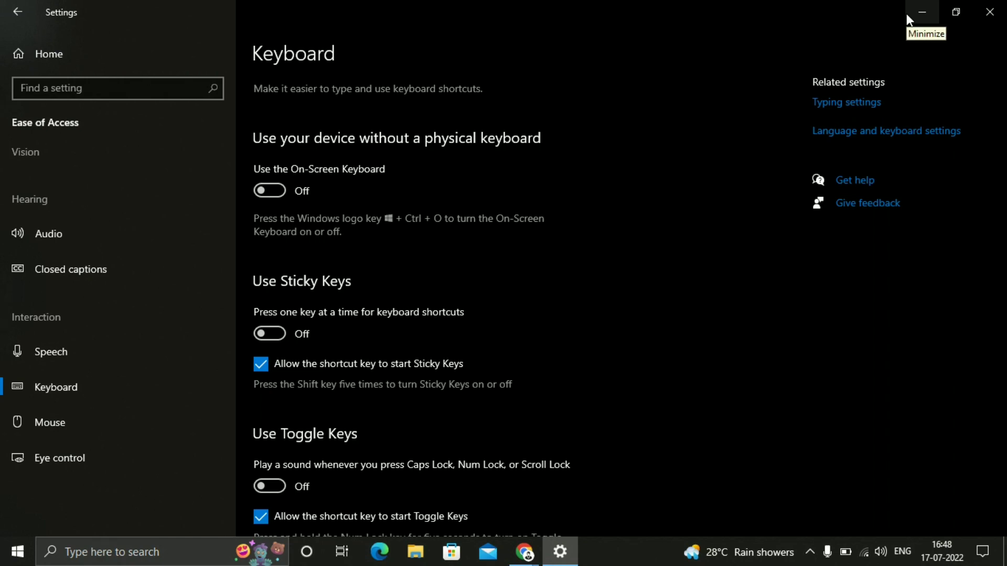
Minimize the Settings window and open Device Manager through a Windows search for "devi".
click(922, 12)
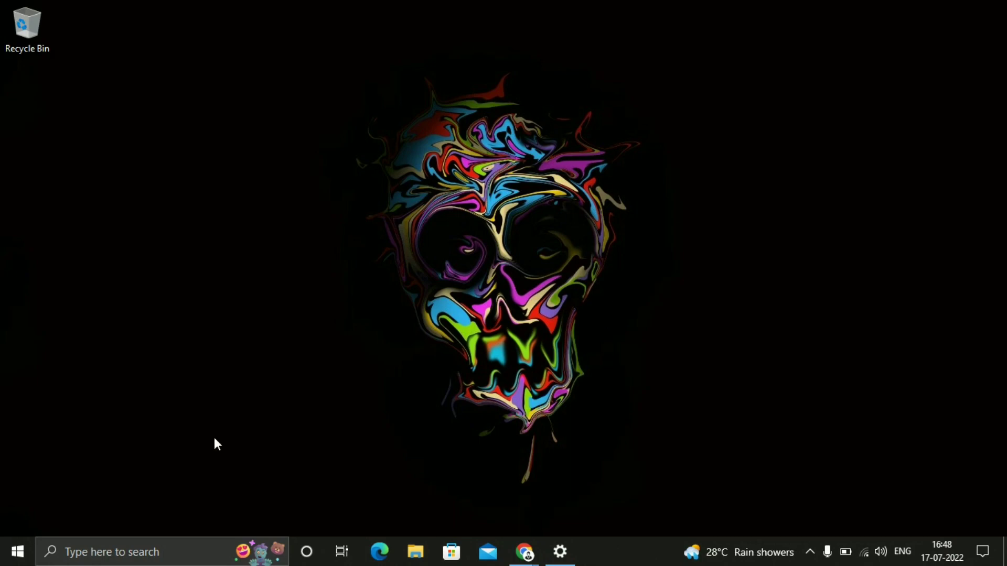
click(23, 553)
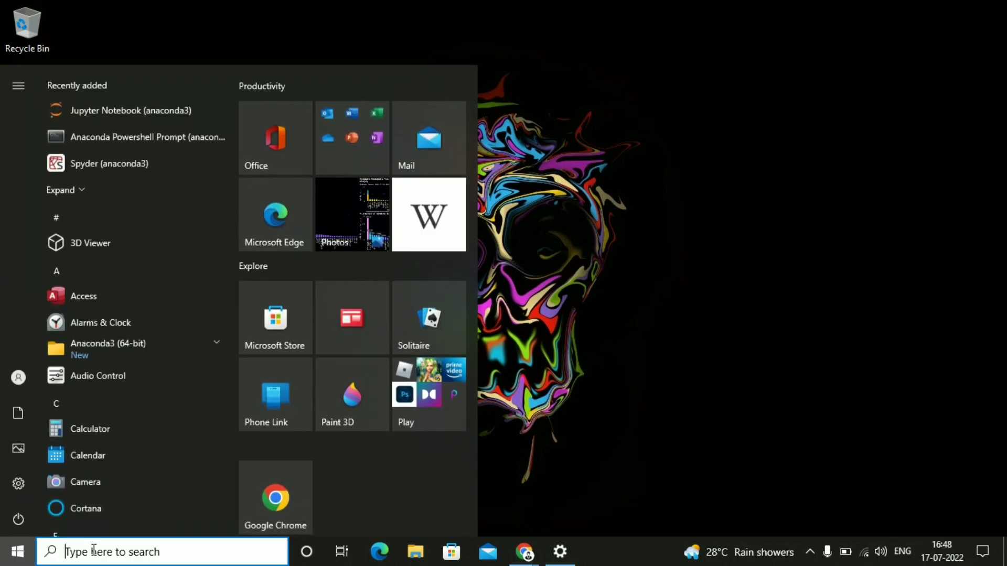
click(114, 550)
text(de)
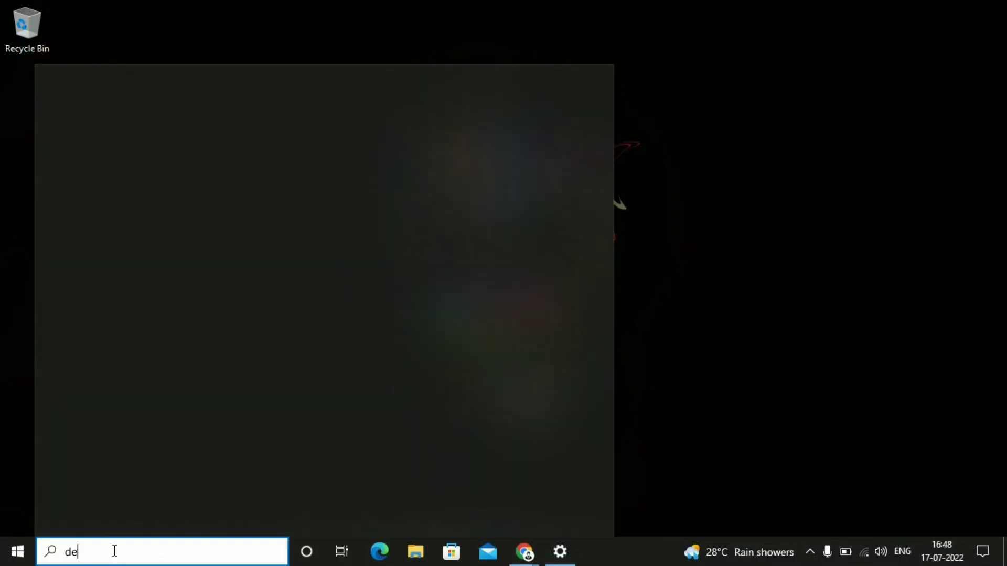
text(vi)
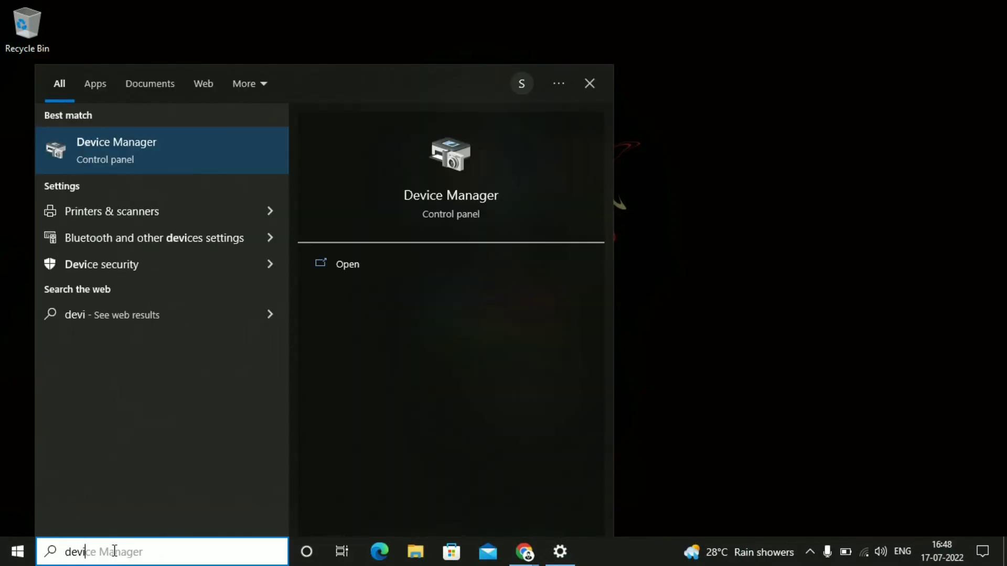
click(220, 146)
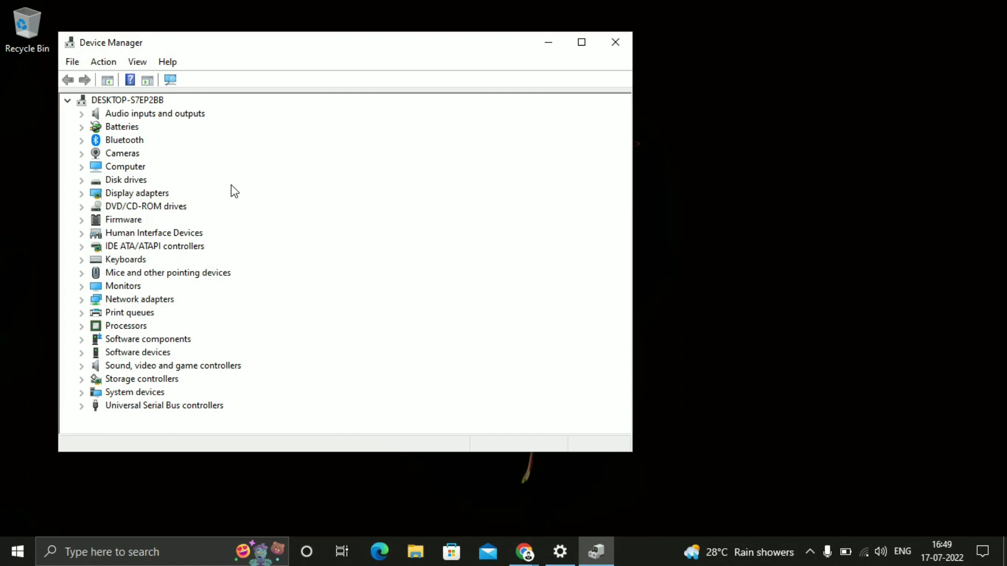
Locate the Keyboards category in the device list and expand it to show the installed keyboard.
click(129, 119)
click(129, 125)
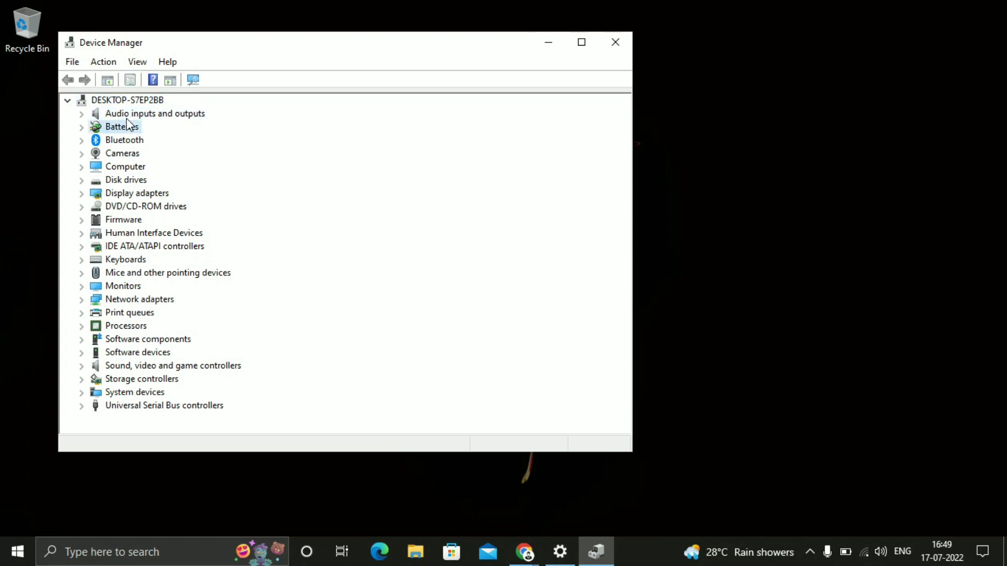
key(Down)
key(Down)
key(Down)
key(Down)
key(Down)
key(Down)
key(Down)
key(Down)
key(Down)
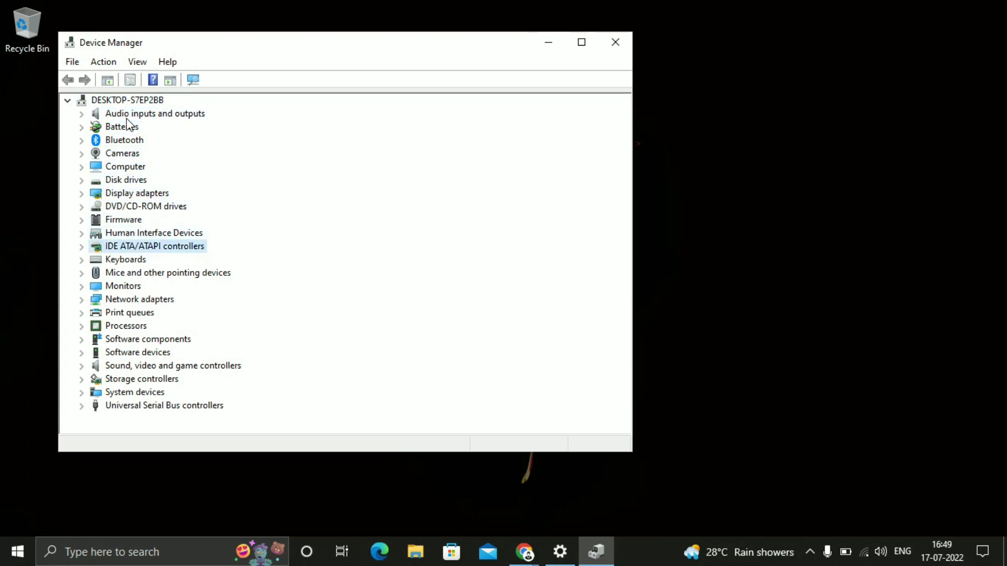
key(Down)
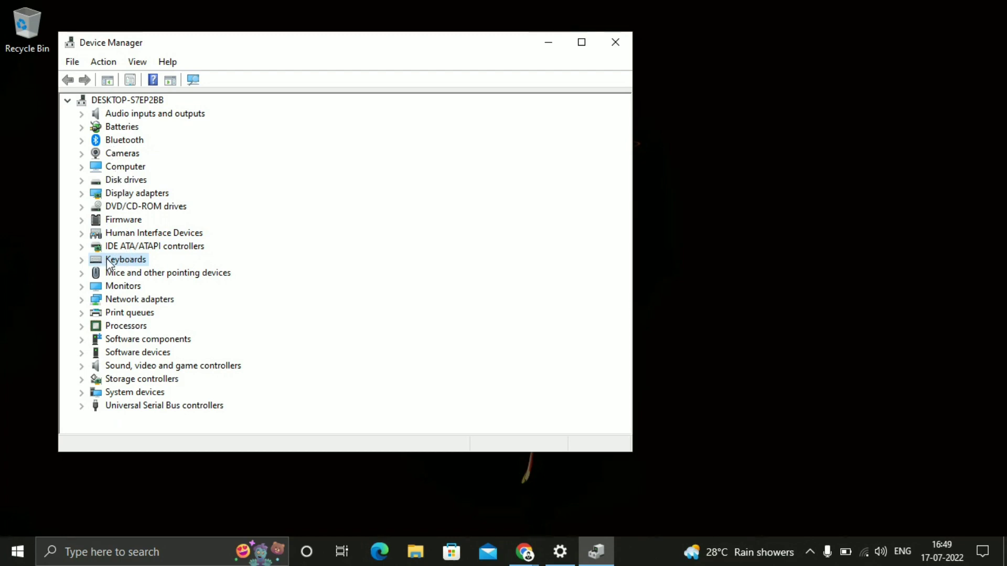
click(81, 263)
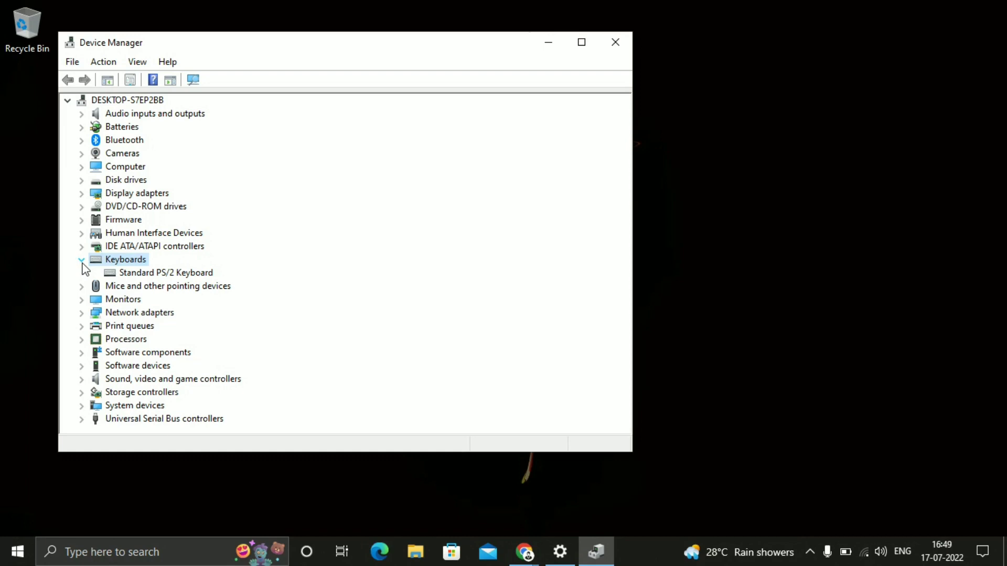
Run an automatic driver search for the Standard PS/2 Keyboard, then close the update wizard and Device Manager.
click(143, 277)
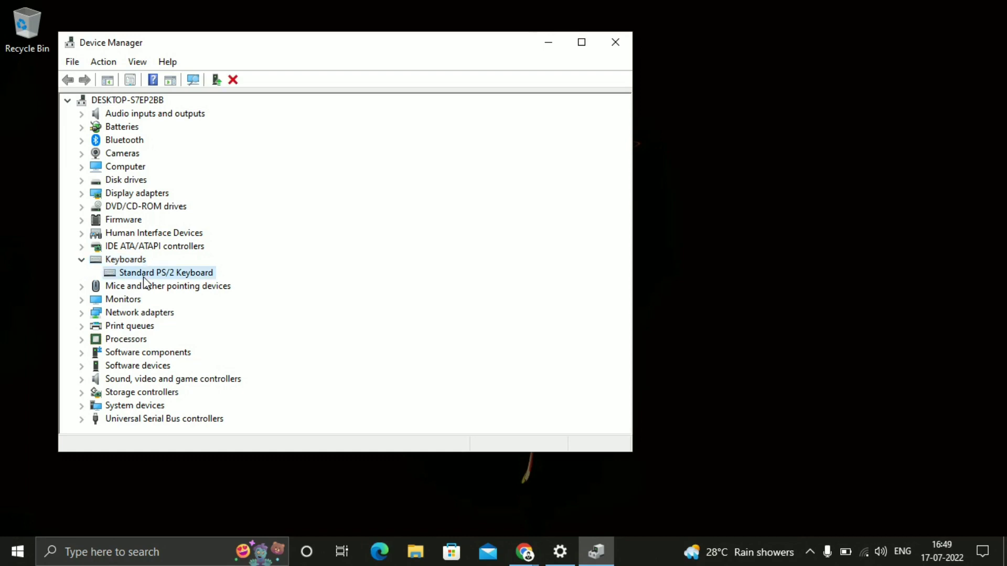
right_click(143, 277)
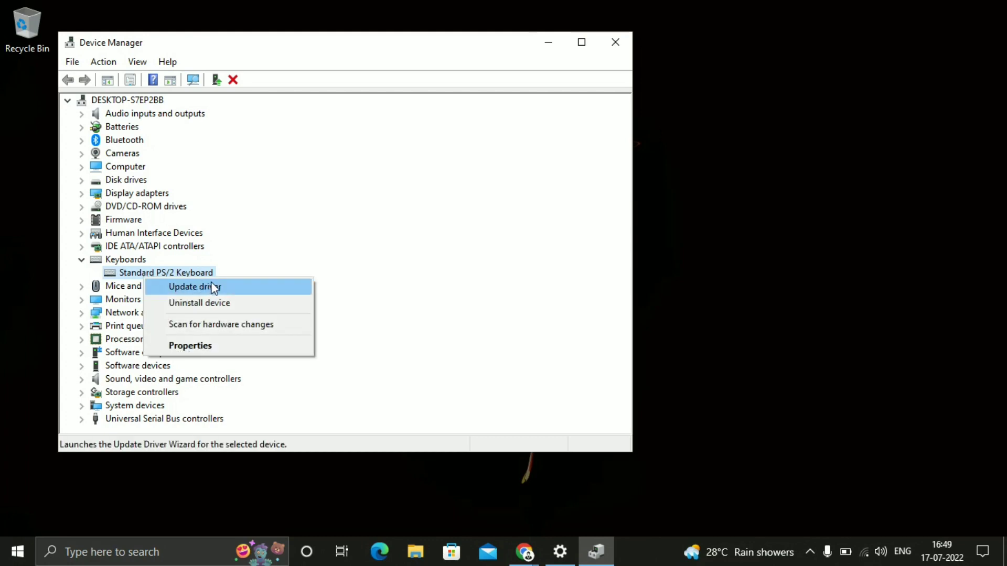
click(212, 287)
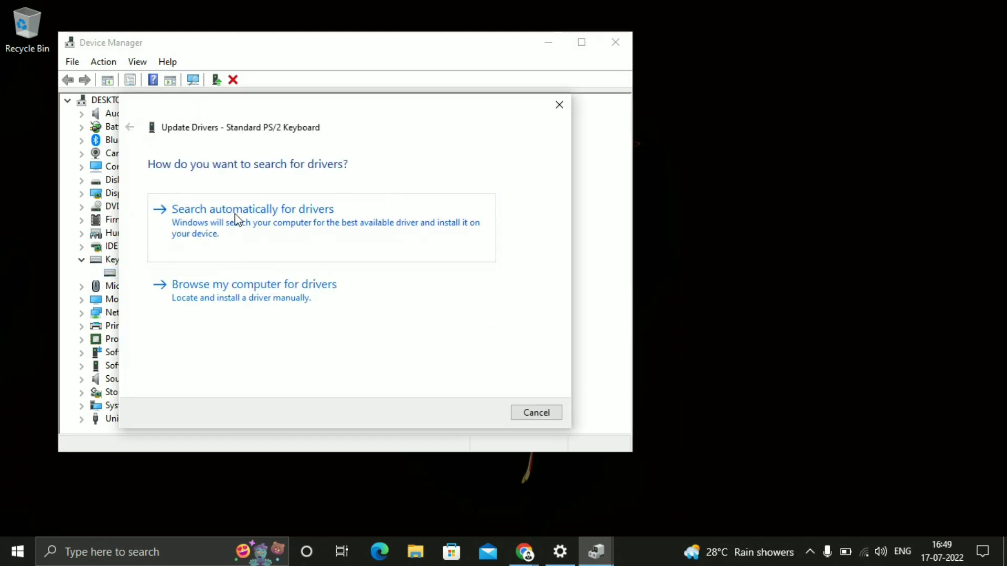
click(322, 236)
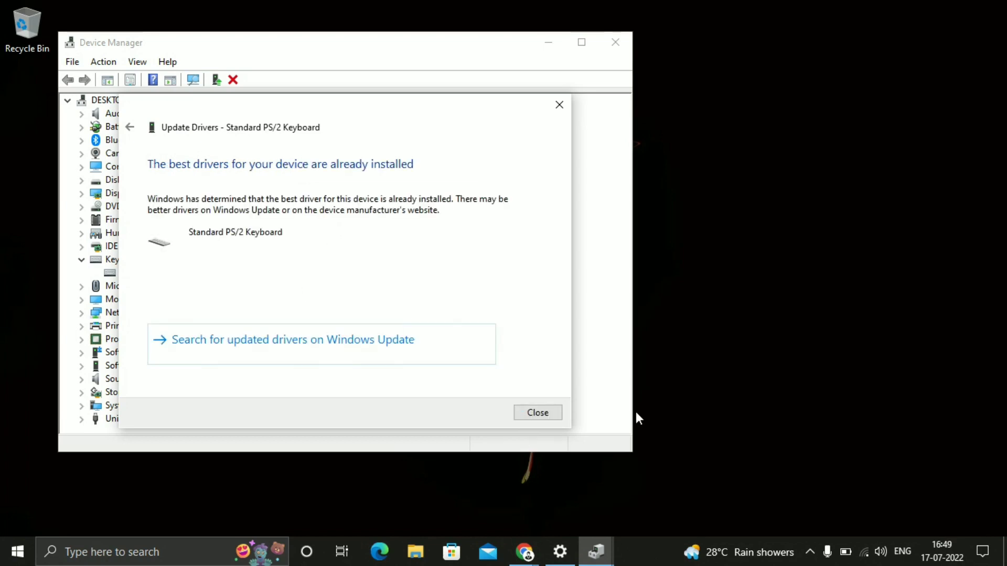
click(551, 412)
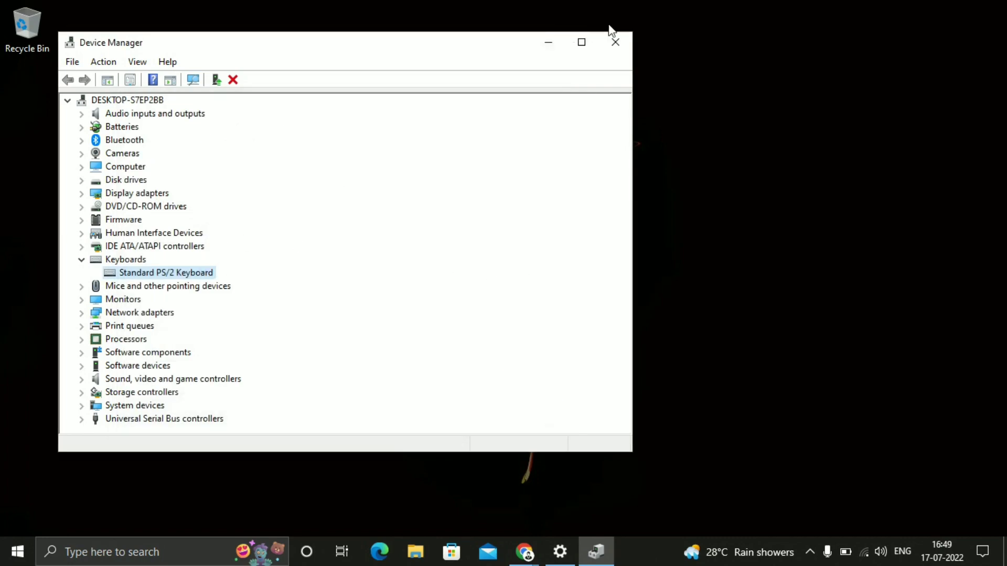
click(615, 42)
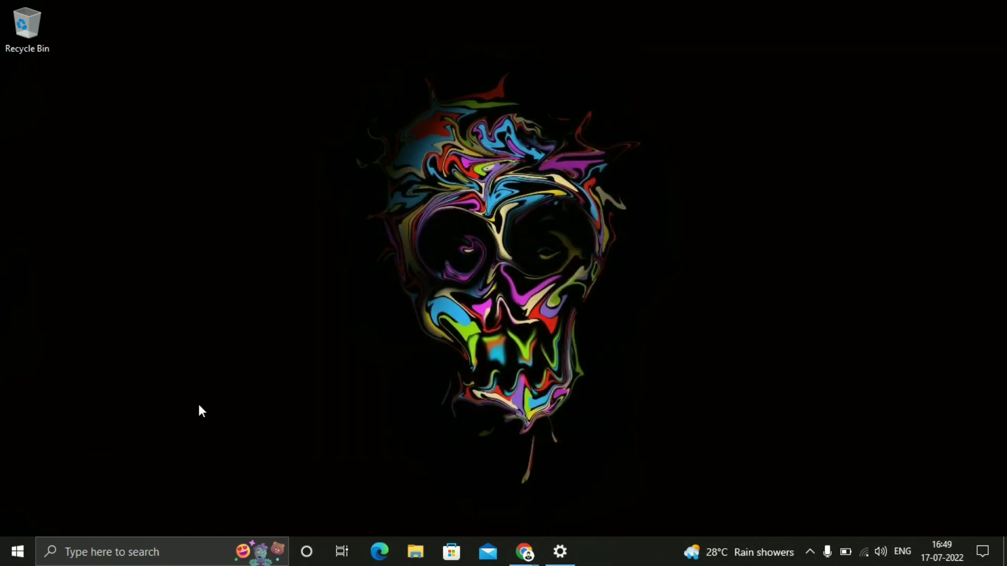
Reopen Device Manager through a Windows search for "devi" and expand the Keyboards category.
click(164, 552)
text(de)
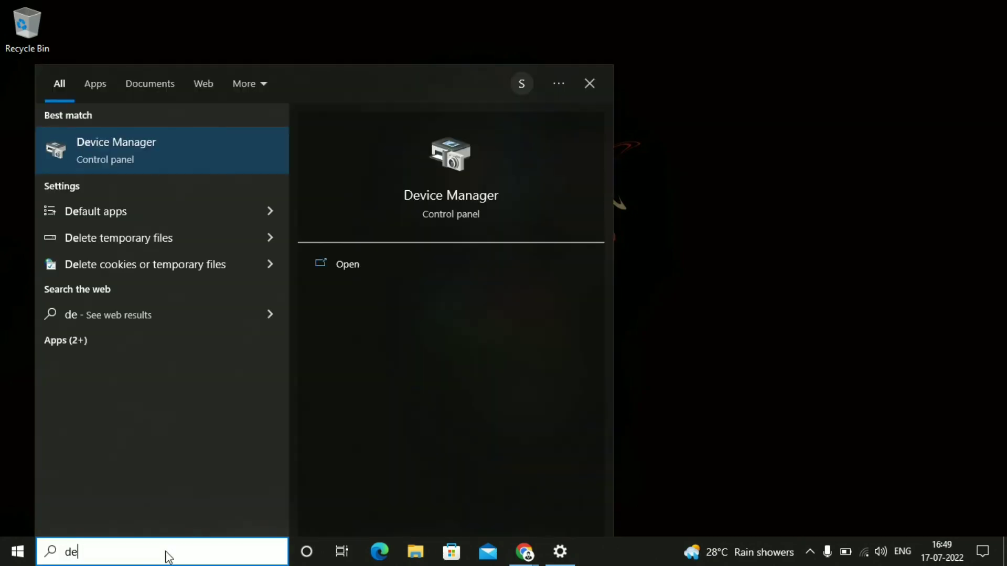
text(vi)
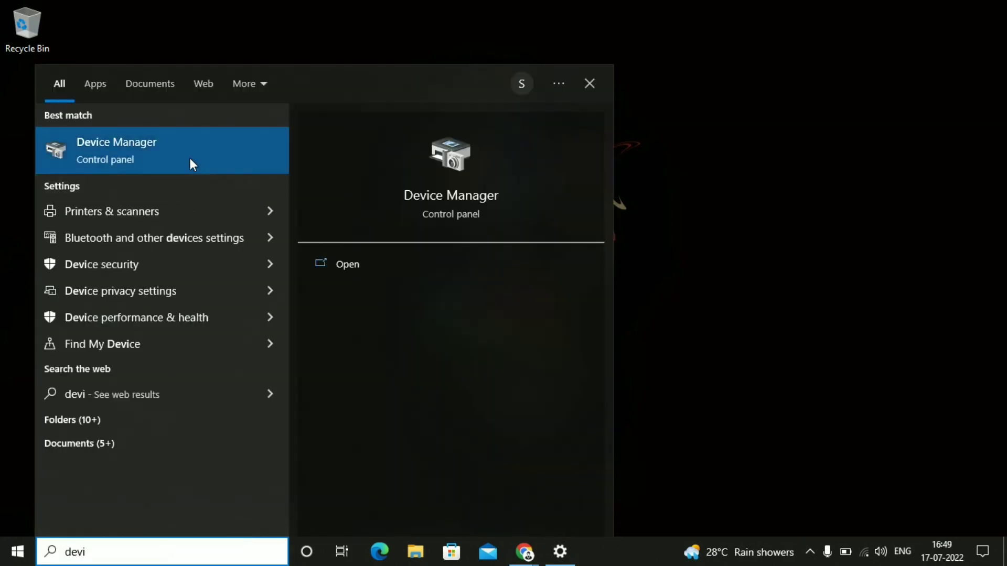
click(190, 159)
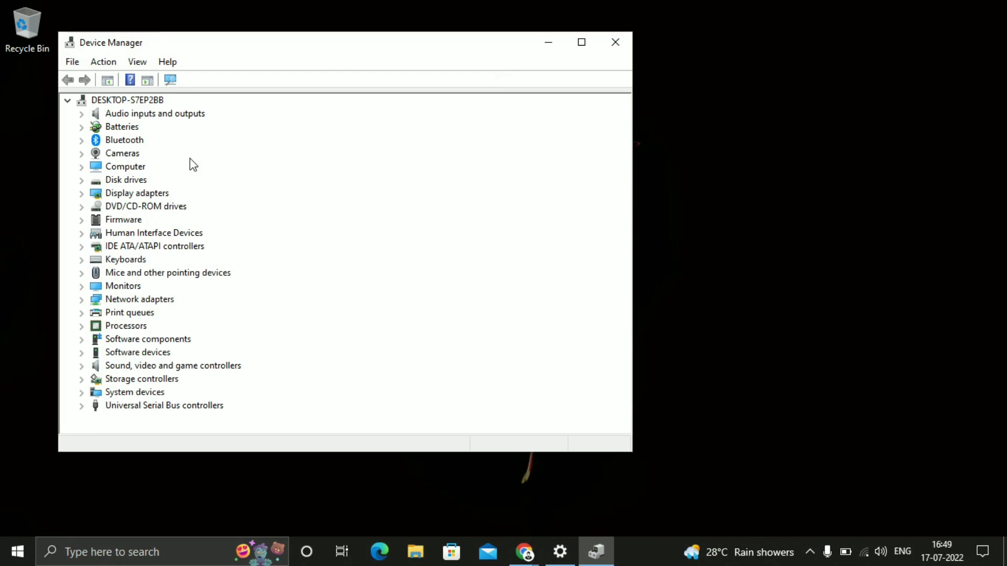
click(81, 262)
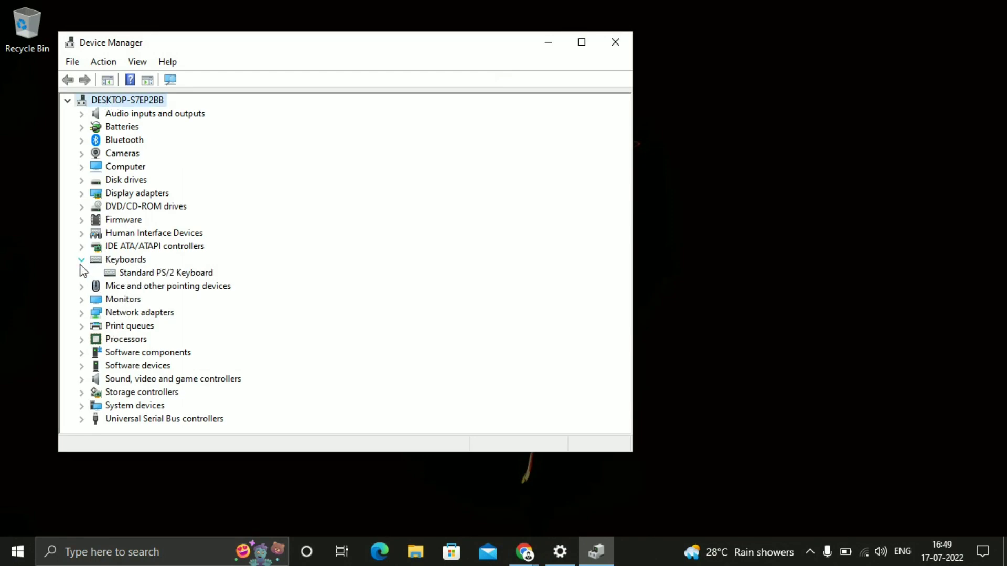
Manually update the Standard PS/2 Keyboard driver by installing the Standard PS/2 Keyboard model from the computer's list of available drivers, and close the wizard.
click(144, 274)
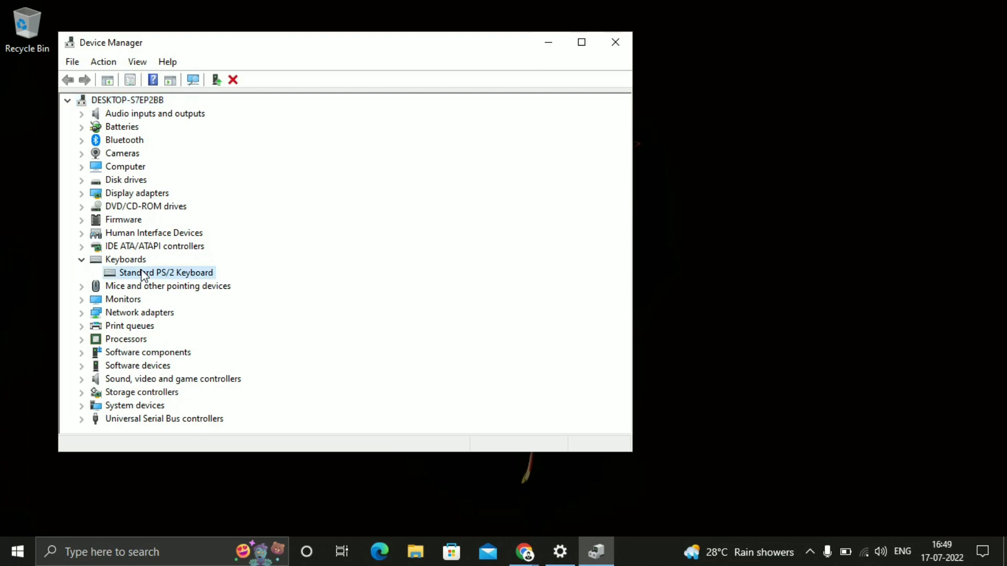
right_click(144, 274)
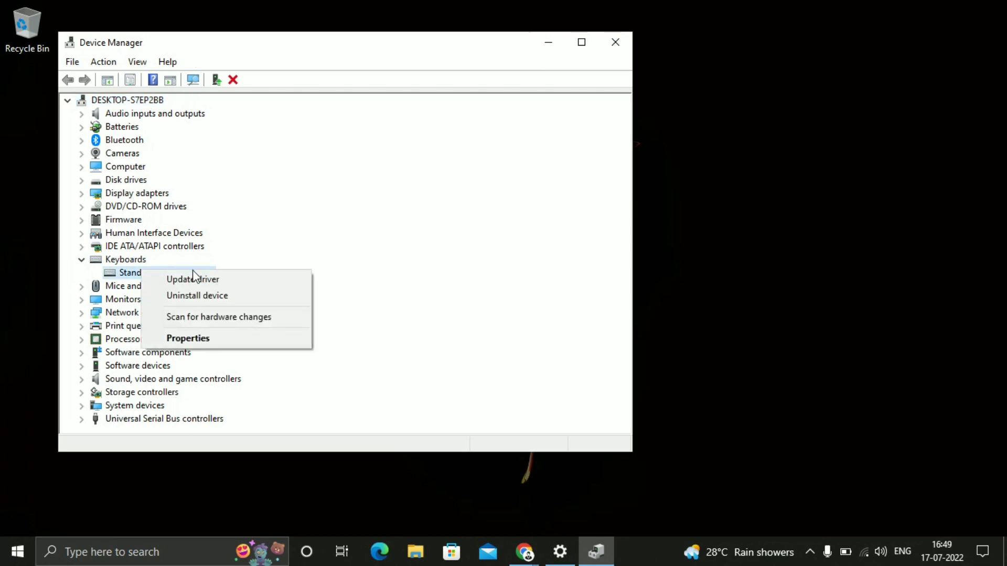
click(203, 279)
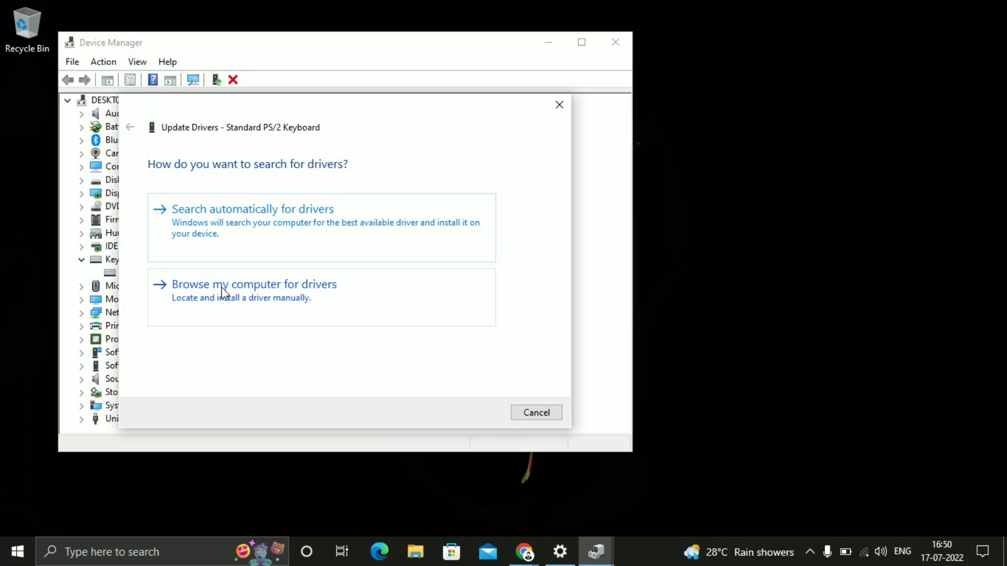
click(262, 297)
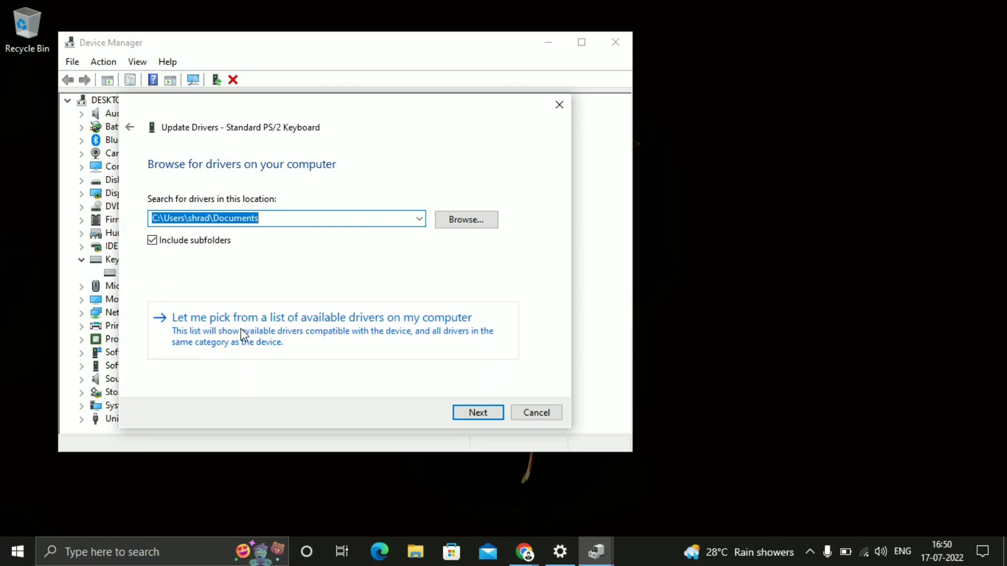
click(216, 317)
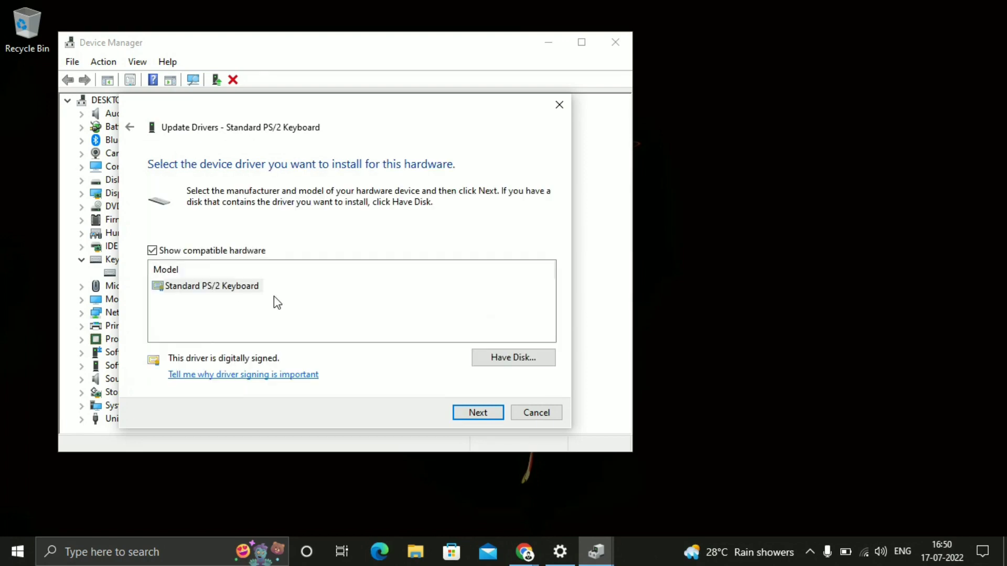
click(192, 285)
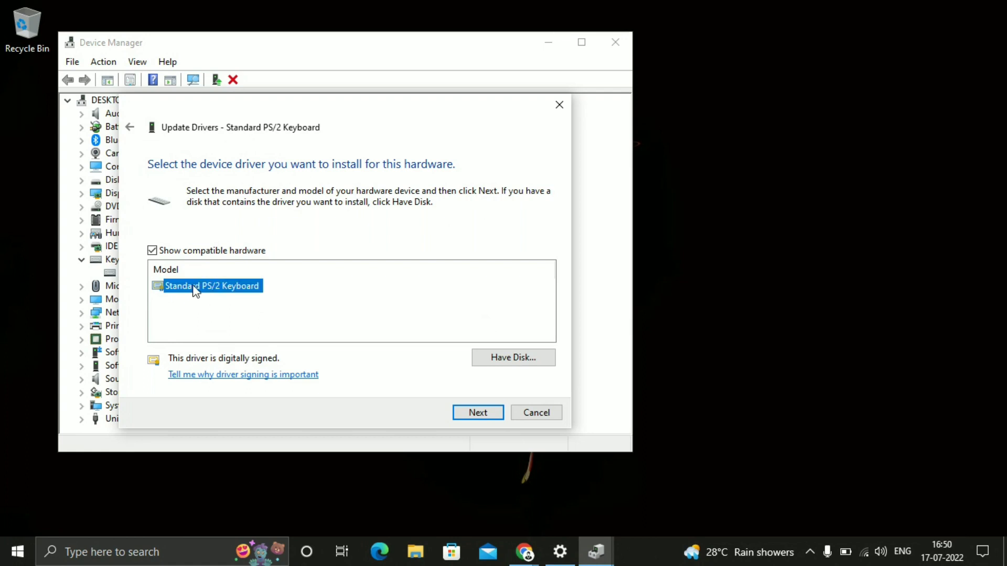
click(478, 412)
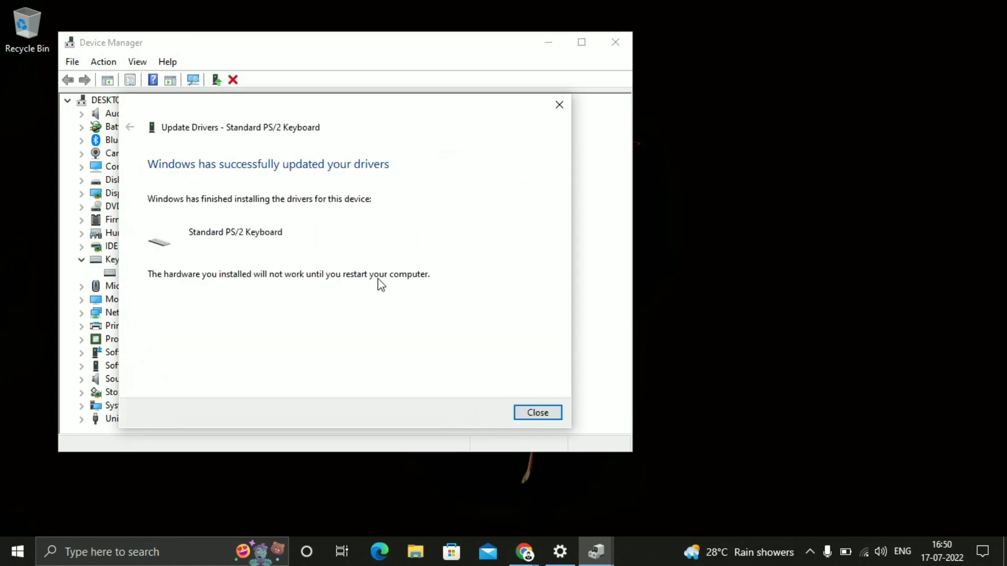
click(532, 412)
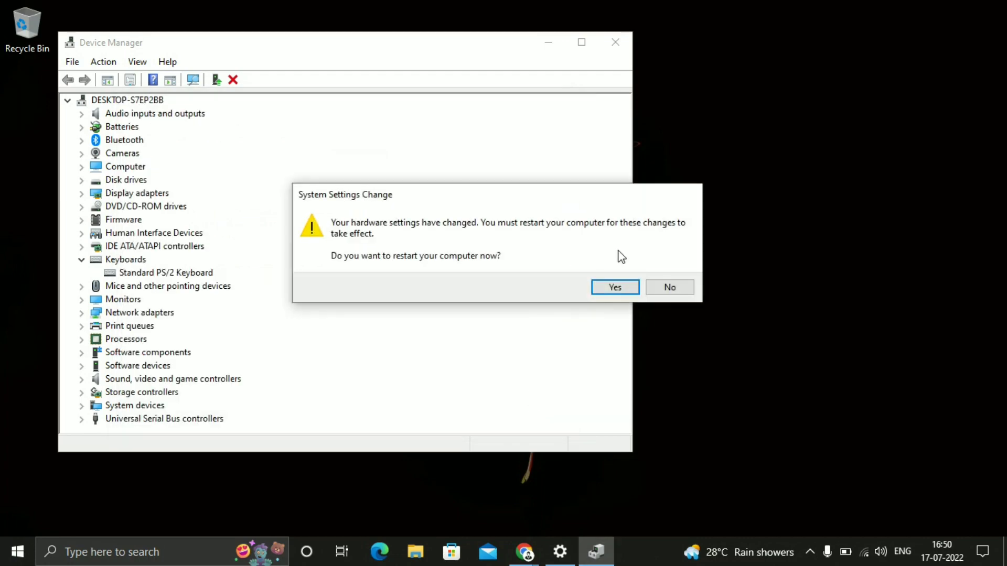